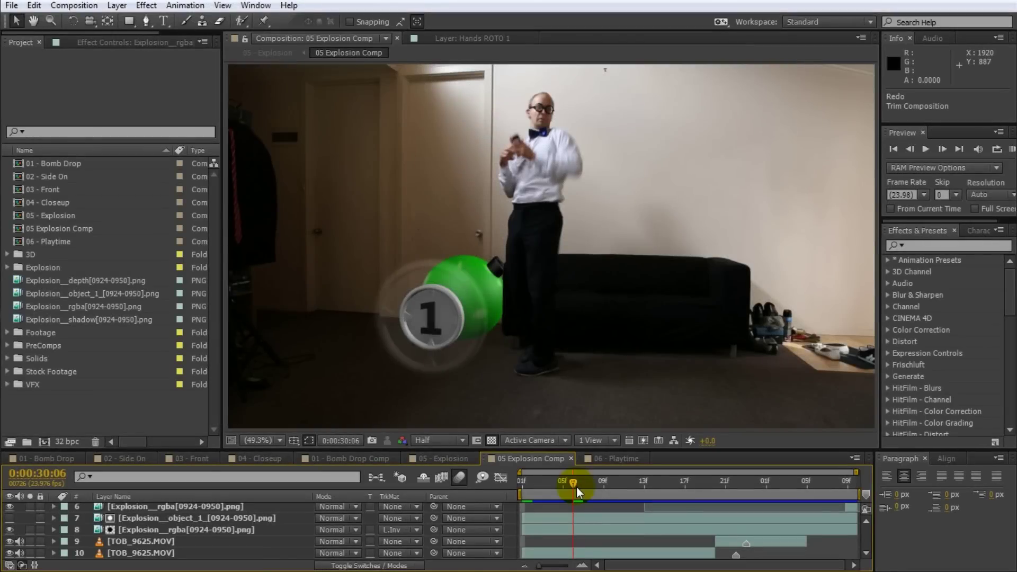
# Select the bomb's explosion layers and nudge them slightly right and down.
pyautogui.click(618, 518)
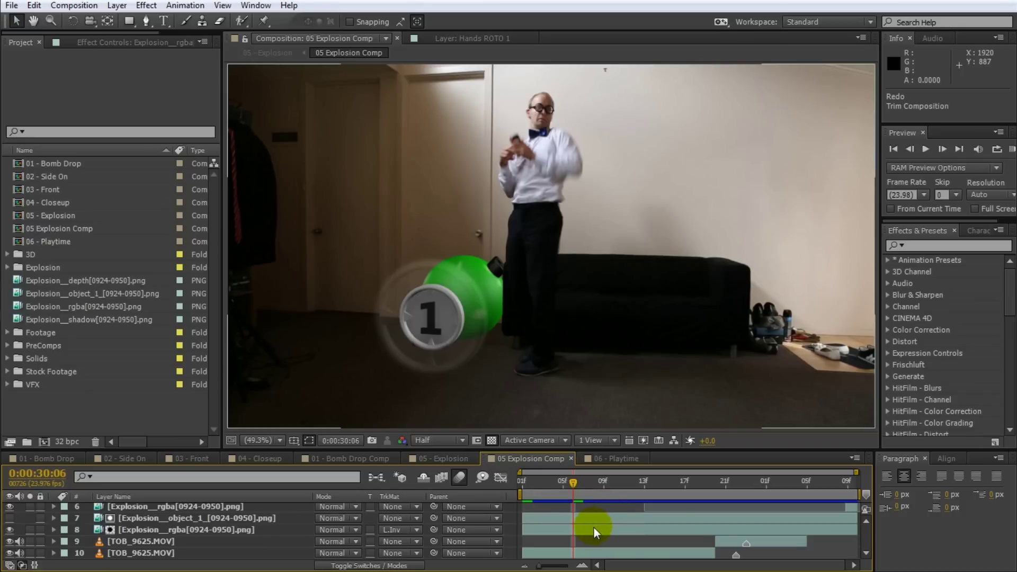
pyautogui.click(593, 527)
pyautogui.keyDown('shift'); pyautogui.click(591, 519); pyautogui.keyUp('shift')
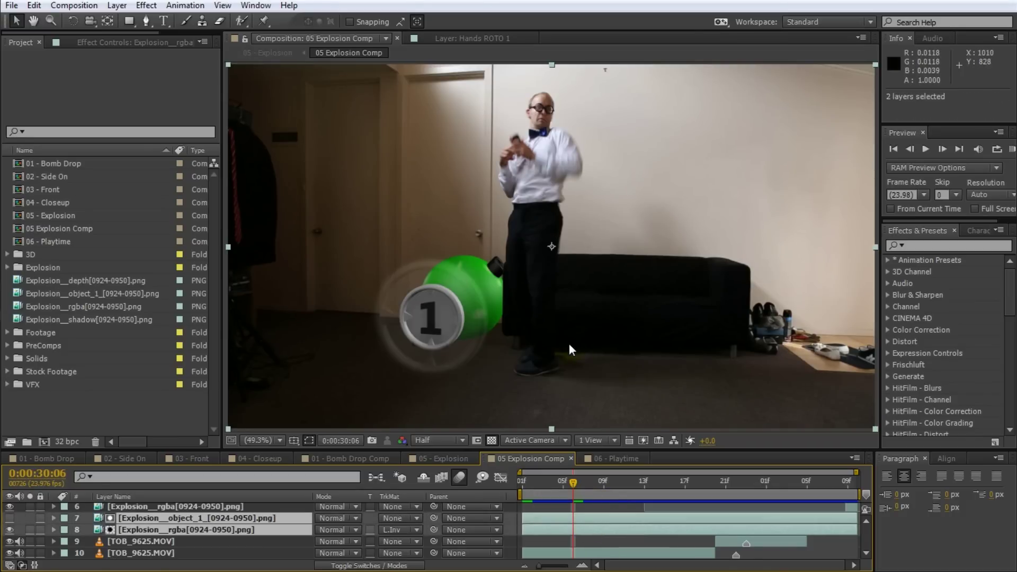
pyautogui.moveTo(516, 290); pyautogui.dragTo(576, 300)
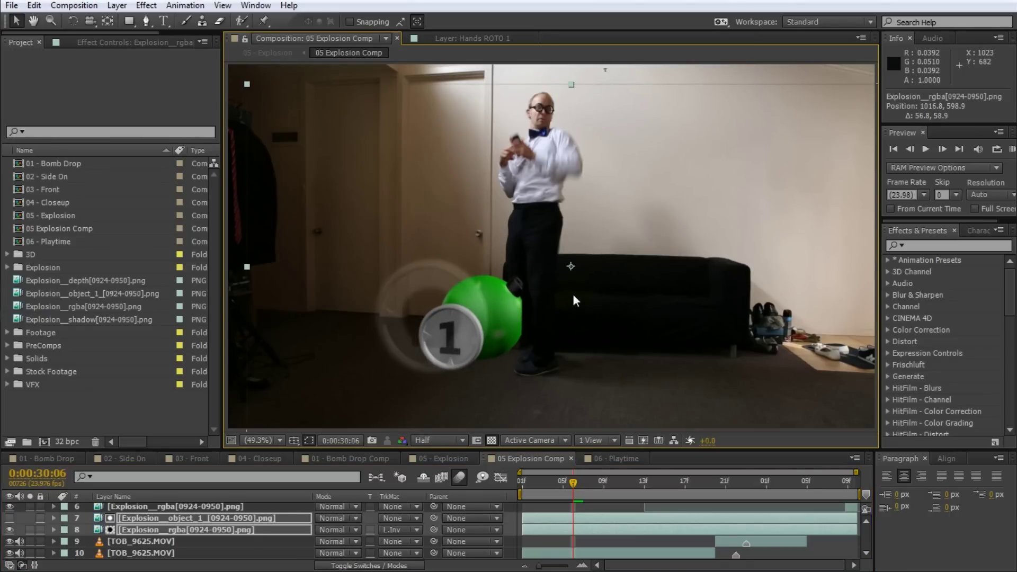
# Rotate the bomb layers to about -11.4° so the green bomb leans on the floor.
pyautogui.press('h')
pyautogui.moveTo(550, 273); pyautogui.dragTo(593, 264)
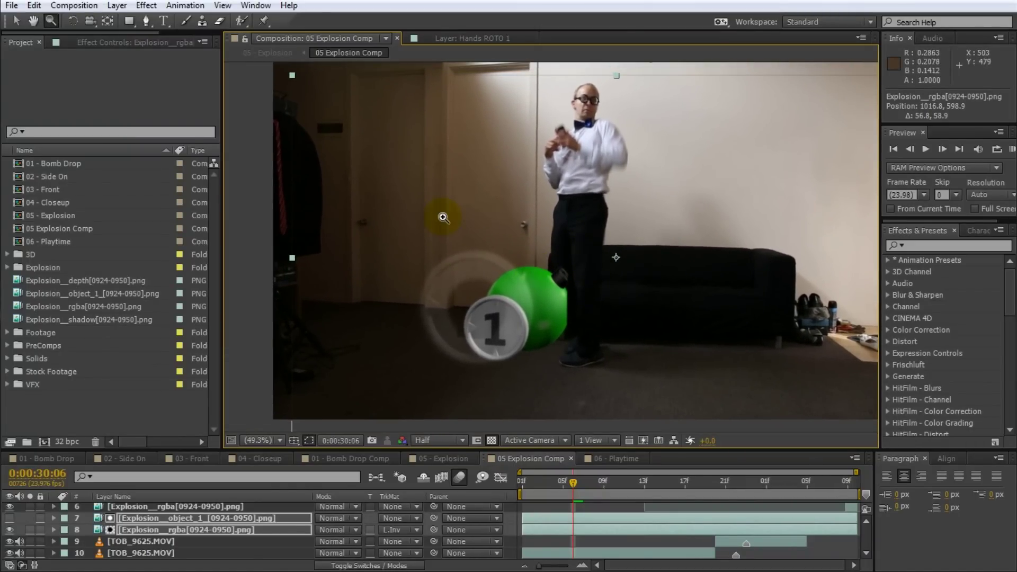
pyautogui.moveTo(444, 217); pyautogui.dragTo(606, 379)
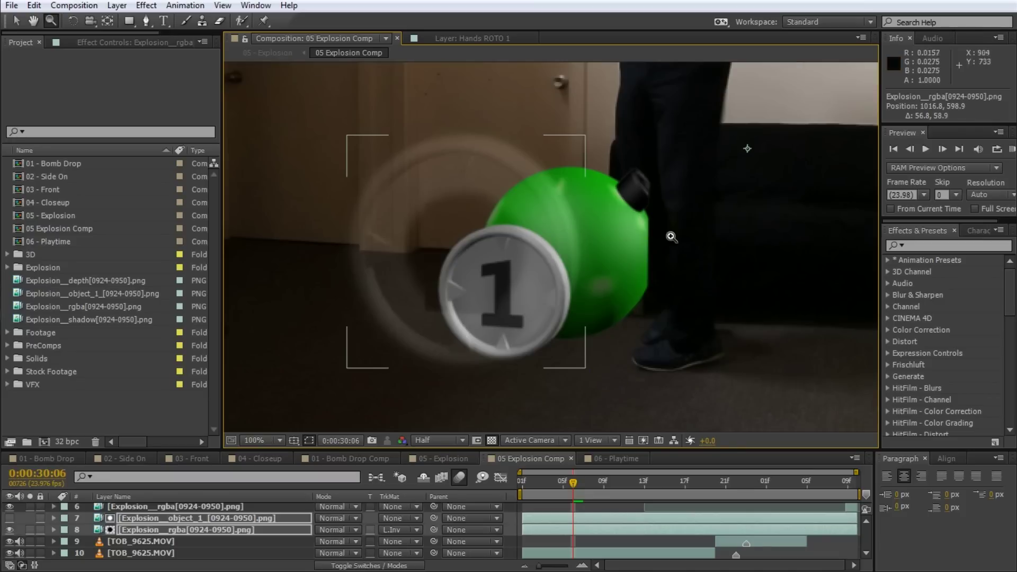
pyautogui.keyDown('alt'); pyautogui.click(692, 221); pyautogui.keyUp('alt')
pyautogui.press('h')
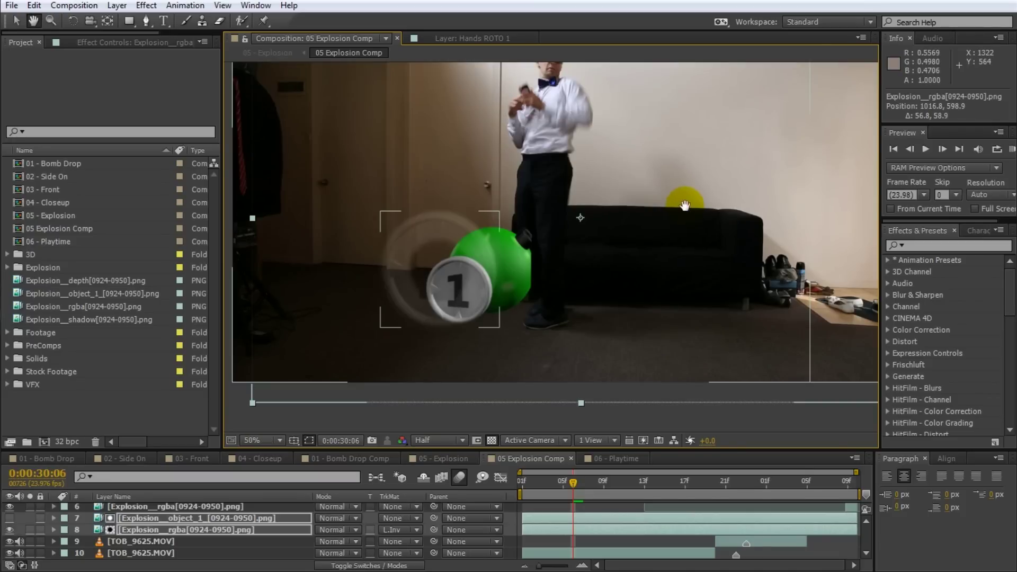
pyautogui.moveTo(685, 206); pyautogui.dragTo(700, 264)
pyautogui.press('w')
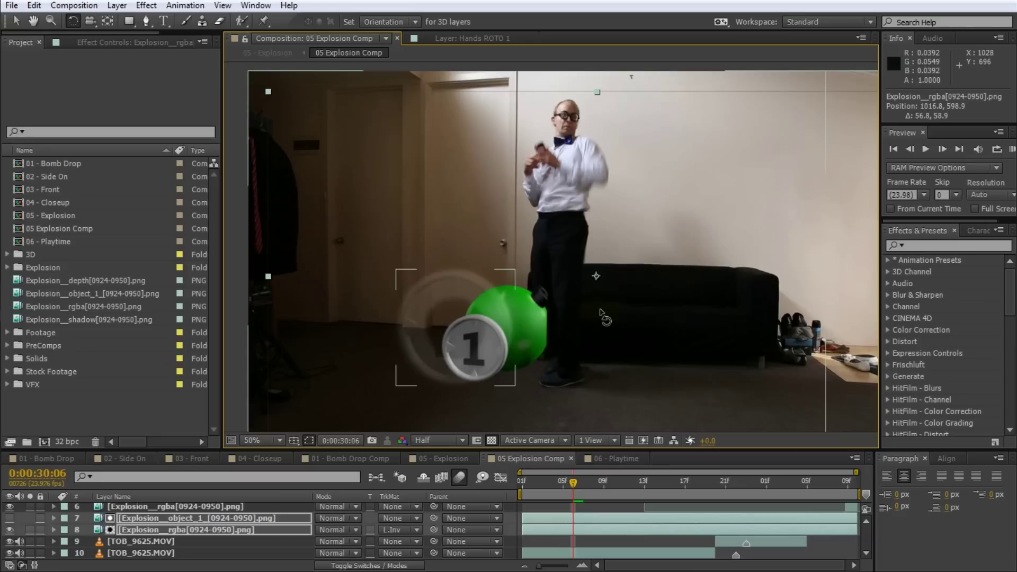
pyautogui.moveTo(602, 316); pyautogui.dragTo(559, 352)
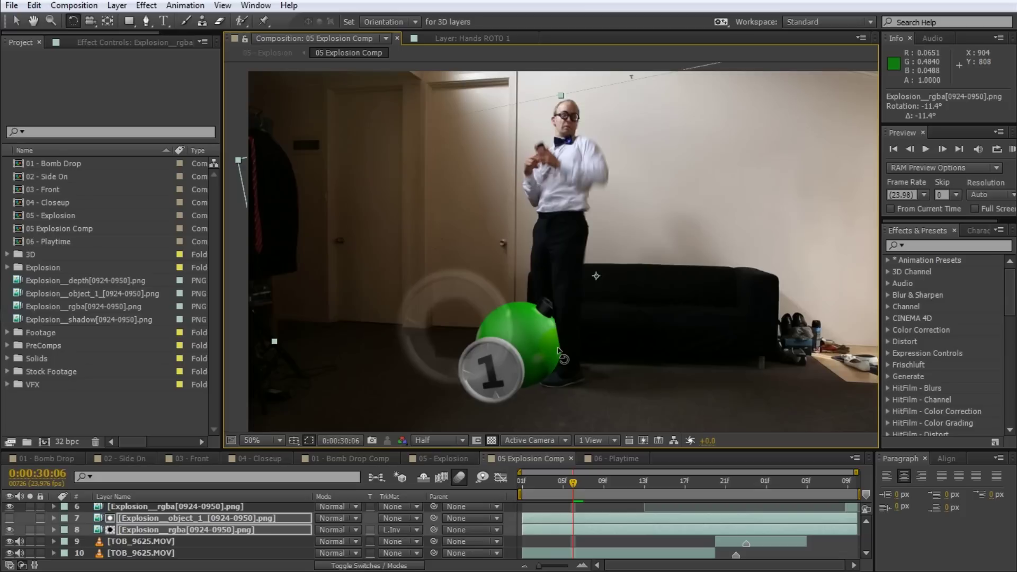
# Cycle through the Selection, Hand, Zoom and Rotation tools in the toolbar.
pyautogui.press('v')
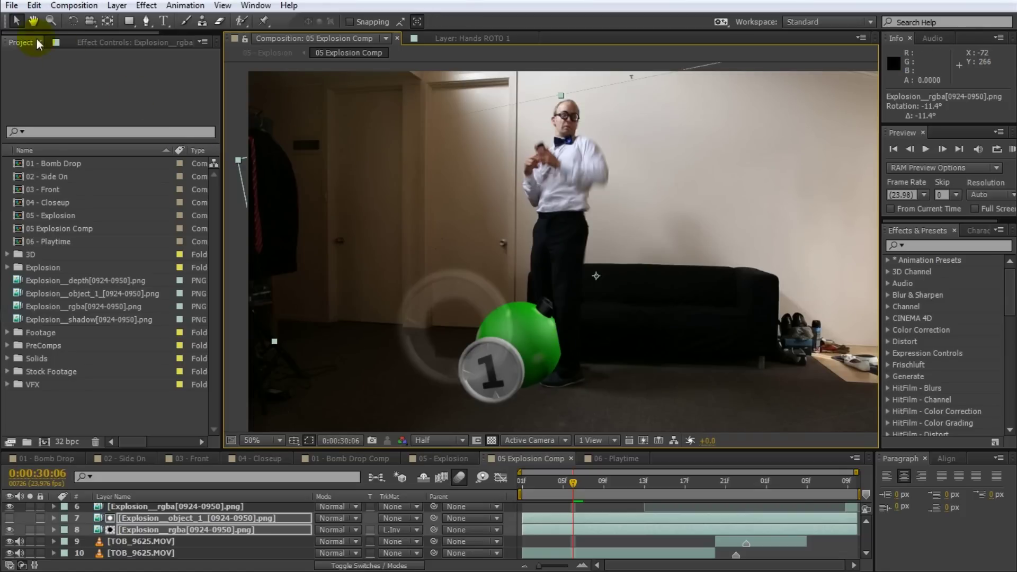
pyautogui.click(17, 21)
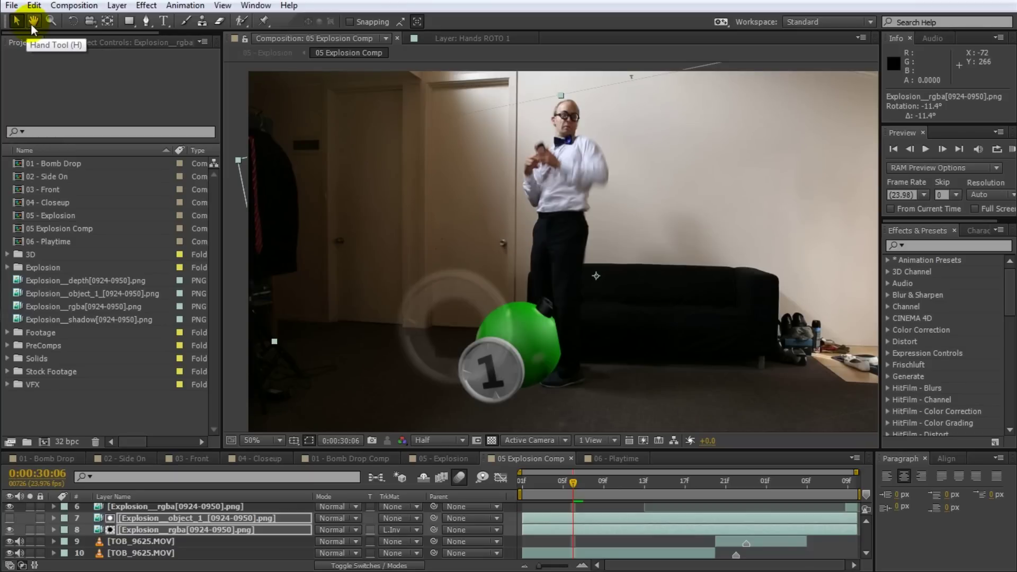
pyautogui.click(32, 22)
pyautogui.click(52, 22)
pyautogui.click(71, 23)
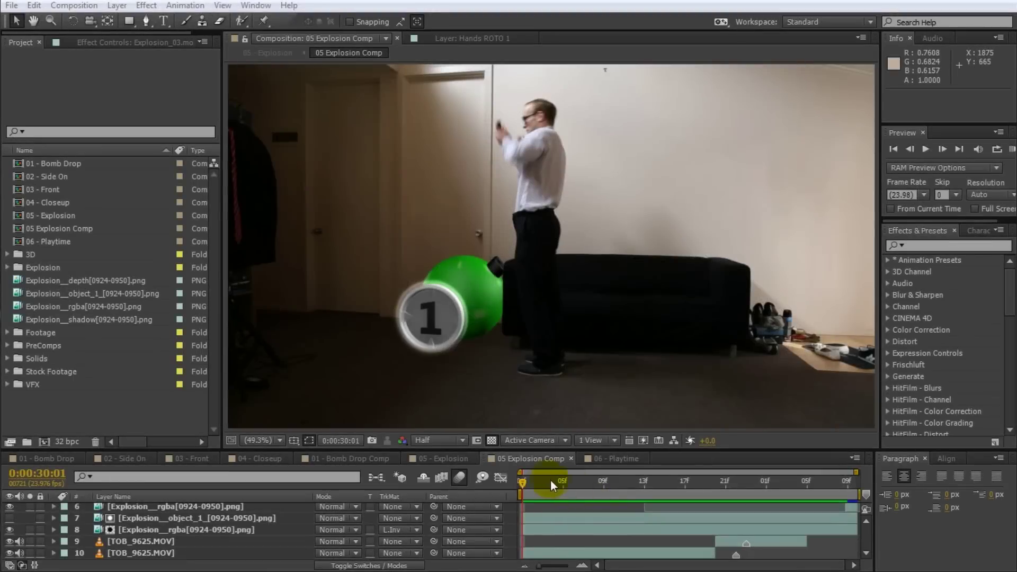
pyautogui.moveTo(526, 480); pyautogui.dragTo(634, 498)
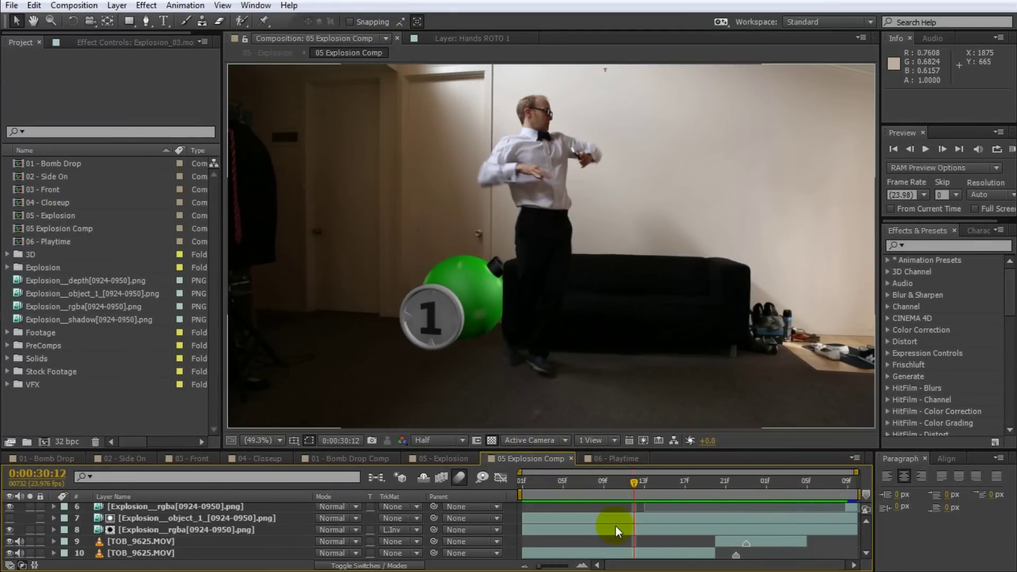
pyautogui.press('space')
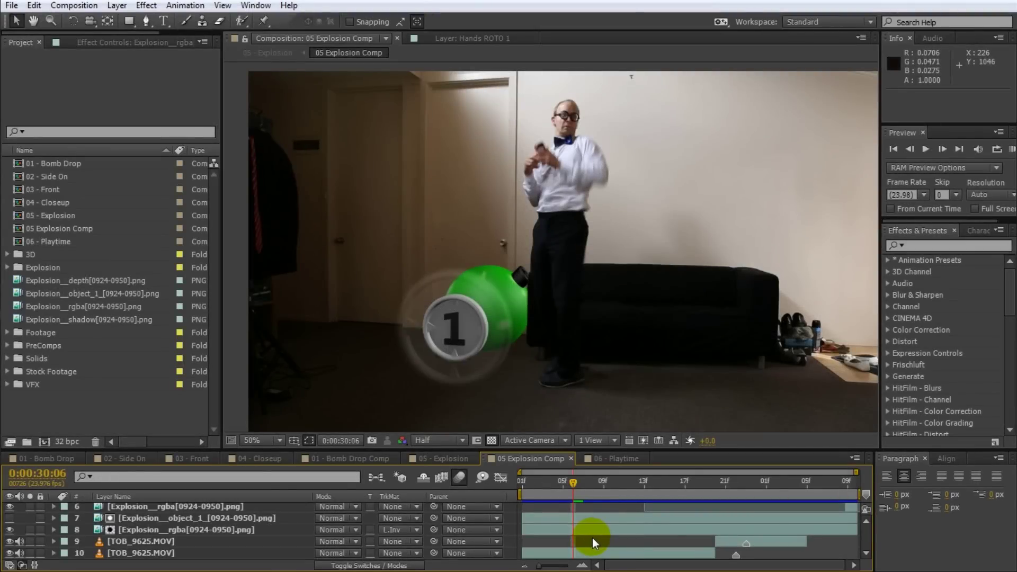
# Duplicate the two bomb layers and move the copy right, in front of the couch.
pyautogui.click(237, 529)
pyautogui.keyDown('ctrl'); pyautogui.click(246, 519); pyautogui.keyUp('ctrl')
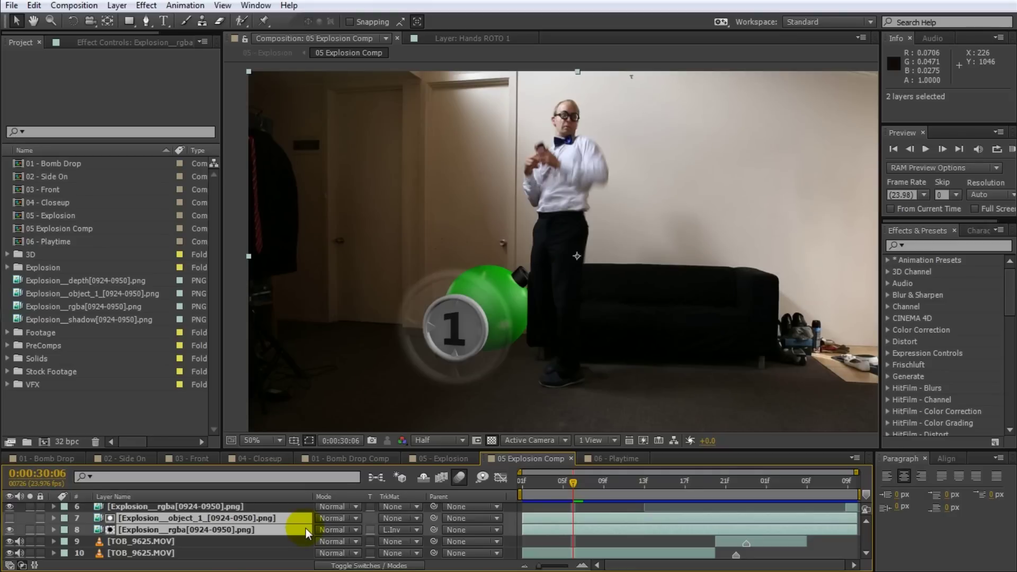
pyautogui.hotkey('ctrl', 'd')
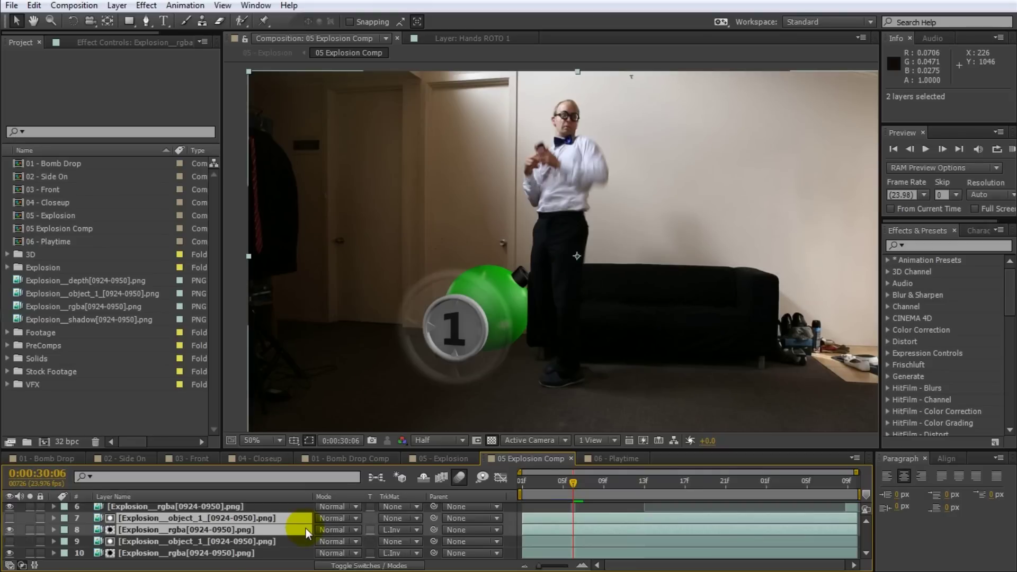
pyautogui.moveTo(484, 318); pyautogui.dragTo(590, 241)
# Make two more bomb copies with Ctrl+D and Edit > Duplicate, placing the newest up and right.
pyautogui.hotkey('ctrl', 'd')
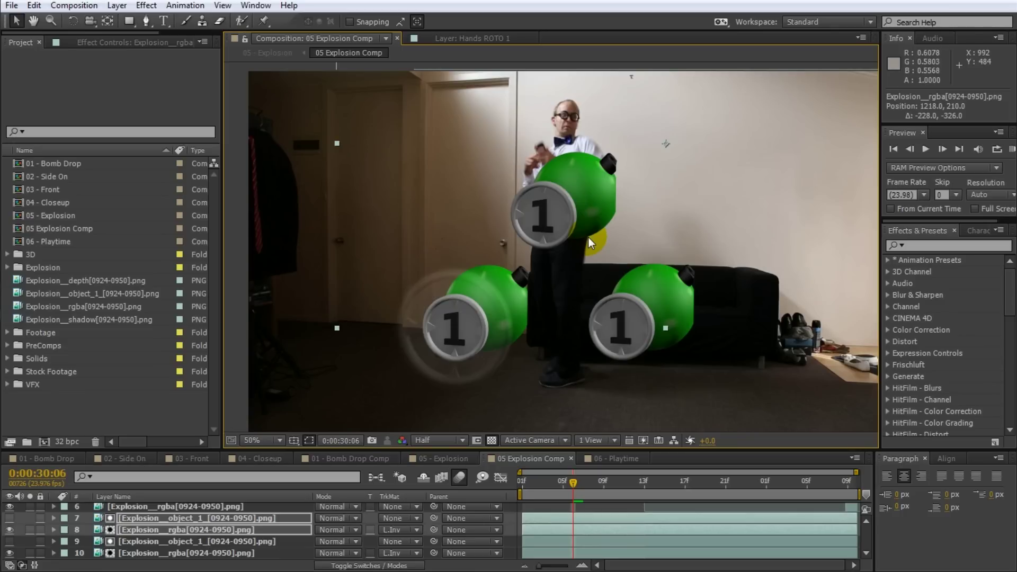
pyautogui.click(34, 5)
pyautogui.click(136, 168)
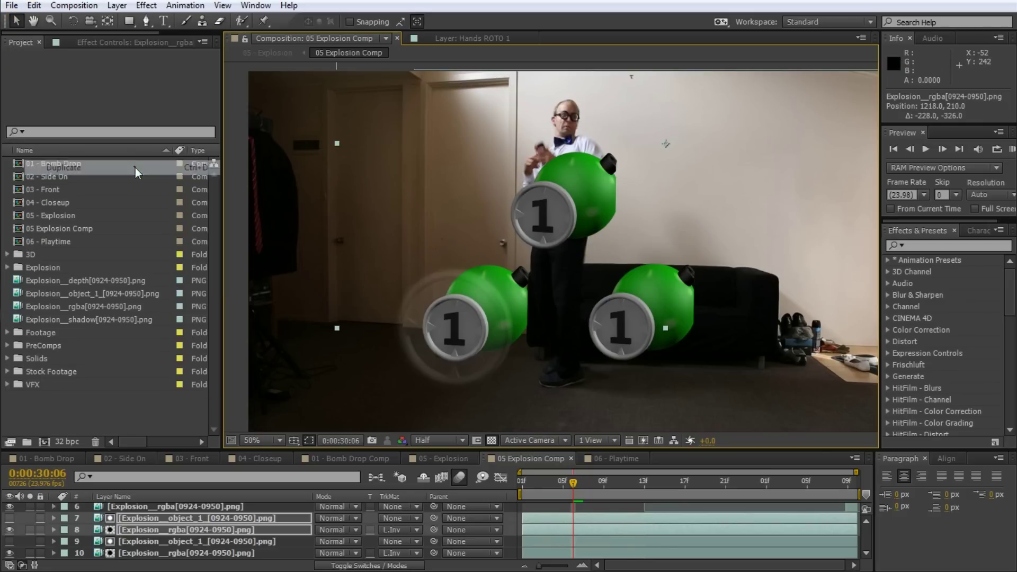
pyautogui.moveTo(579, 206); pyautogui.dragTo(754, 188)
pyautogui.click(754, 260)
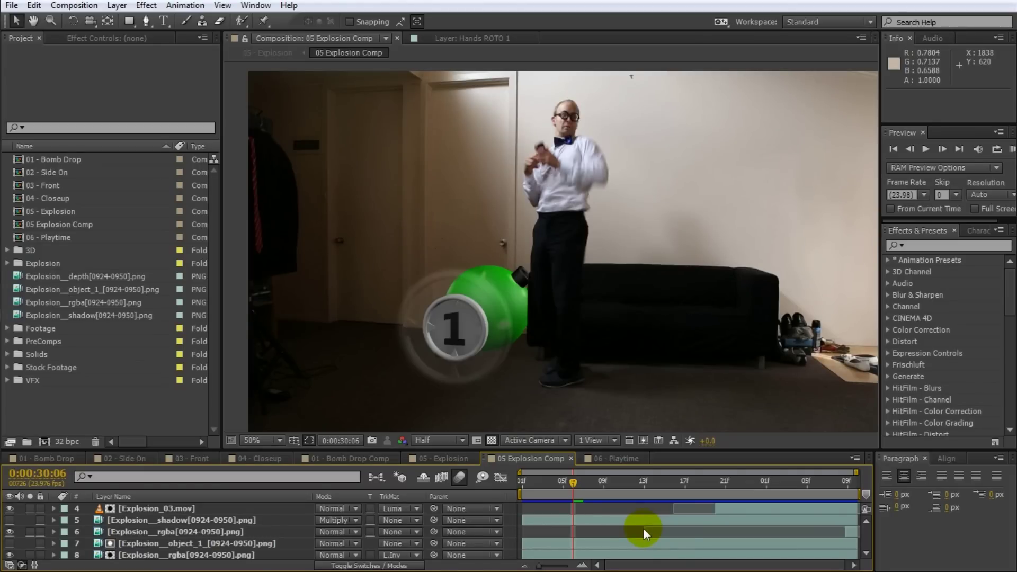
# Select all eight explosion layers and pre-compose them as 'Bomb Explosion', then undo it.
pyautogui.click(644, 529)
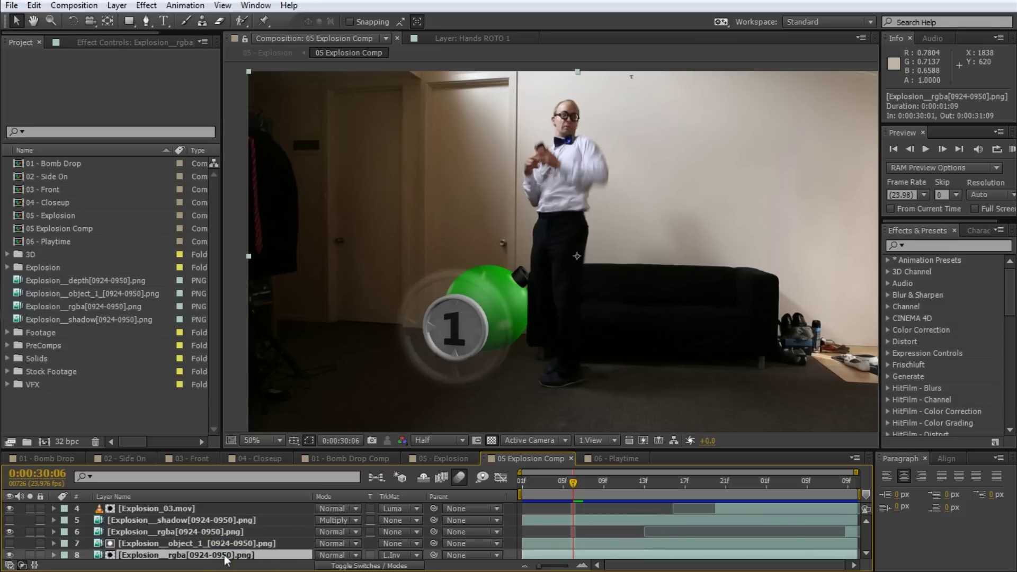
pyautogui.scroll(3, 188, 536)
pyautogui.keyDown('shift'); pyautogui.click(182, 514); pyautogui.keyUp('shift')
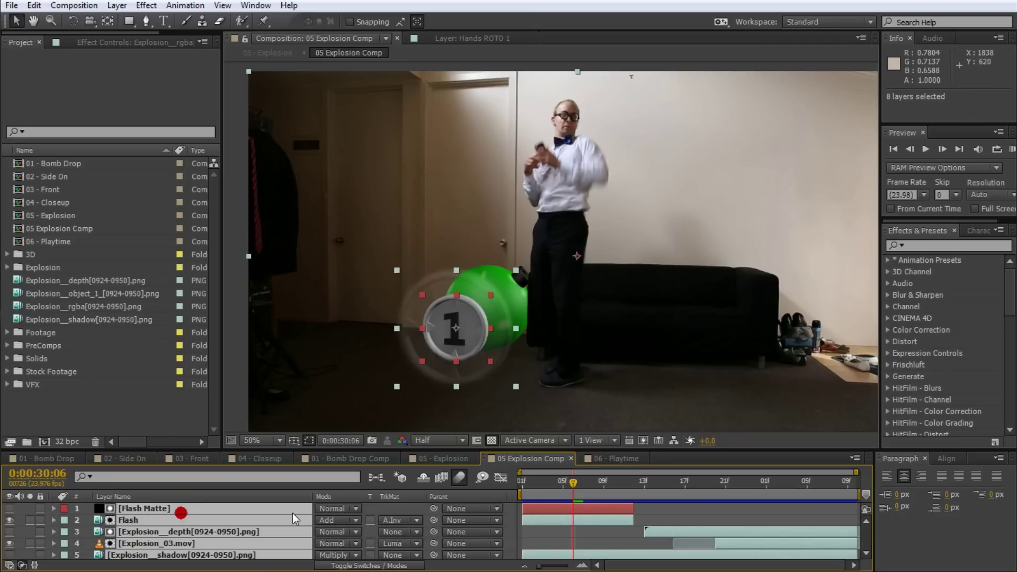
pyautogui.hotkey('ctrl', 'shift', 'c')
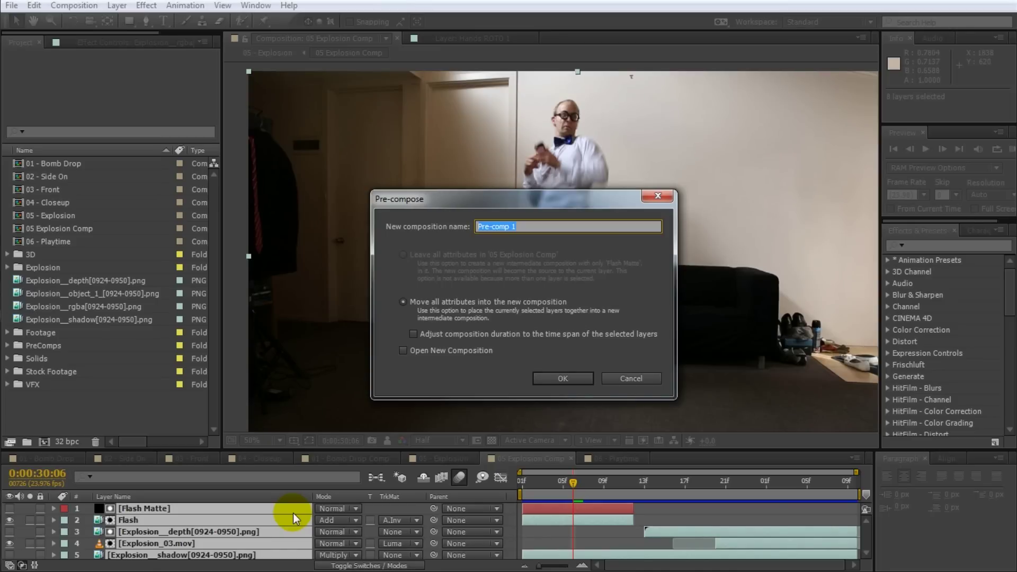
pyautogui.write('Bomb Explosion')
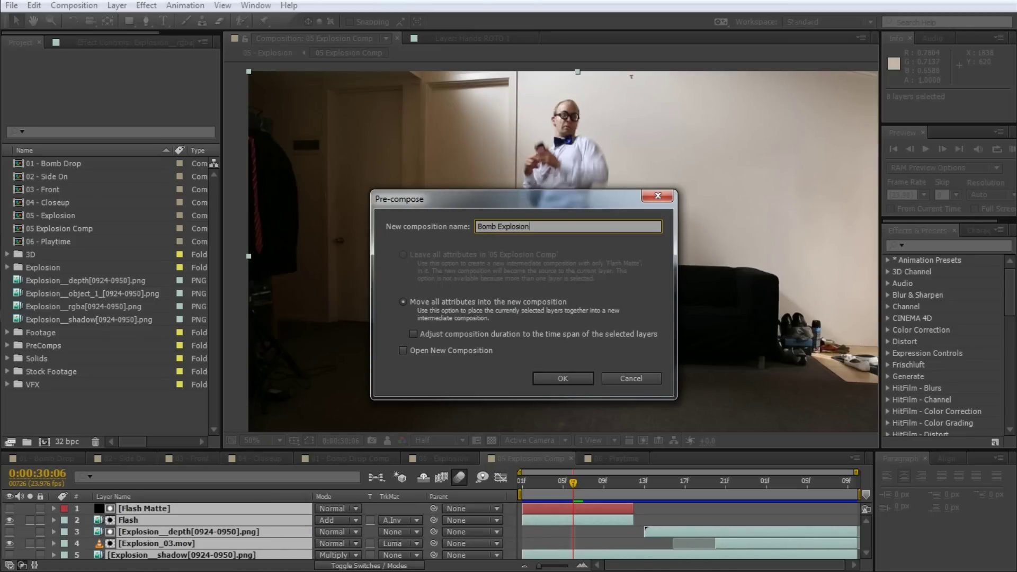
pyautogui.press('Return')
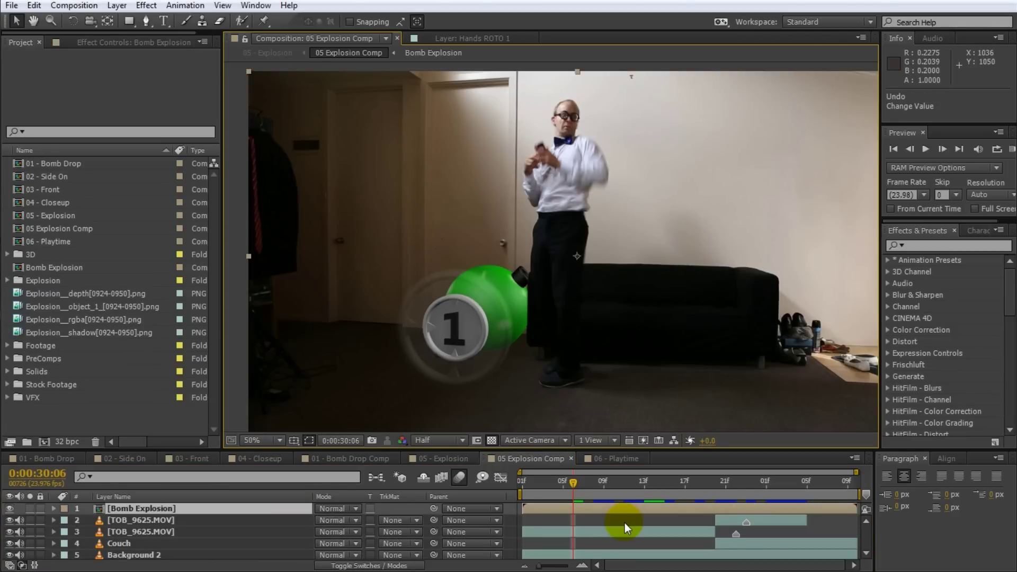
pyautogui.hotkey('ctrl', 'z')
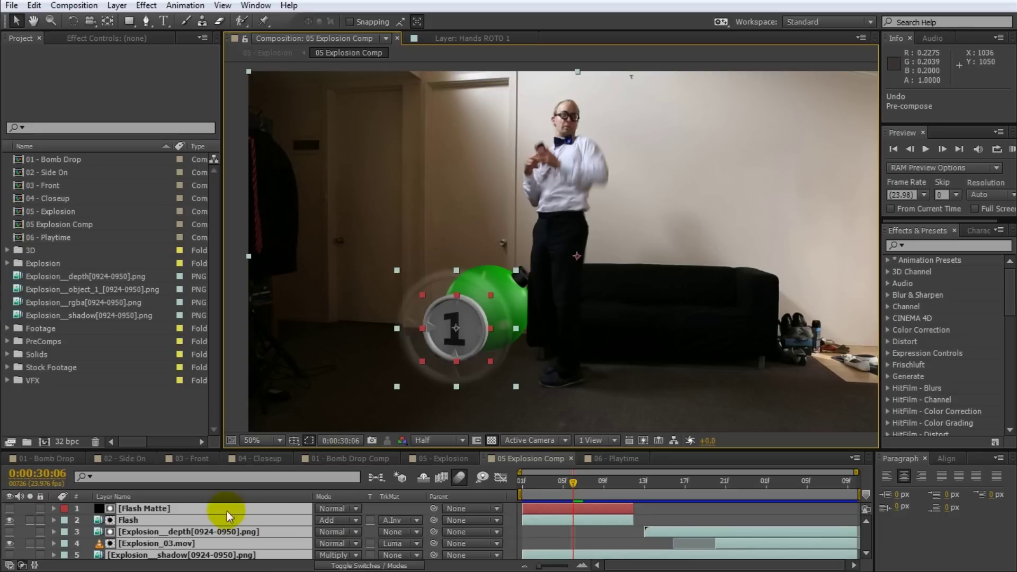
# Pre-compose the layers again as 'Bomb Explosion' from the Layer menu.
pyautogui.click(116, 6)
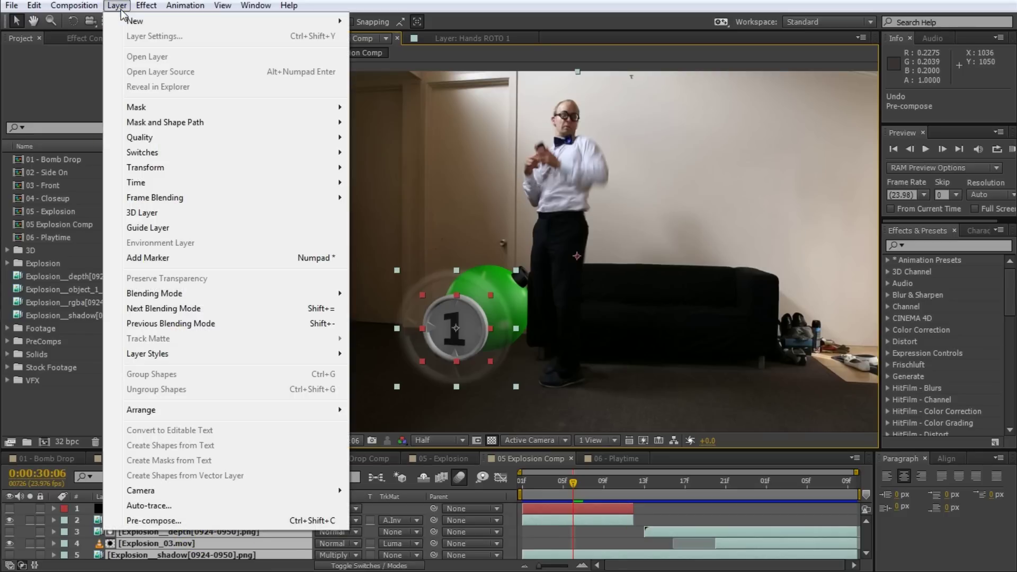
pyautogui.click(232, 522)
pyautogui.write('Bomb Explosion')
pyautogui.press('Return')
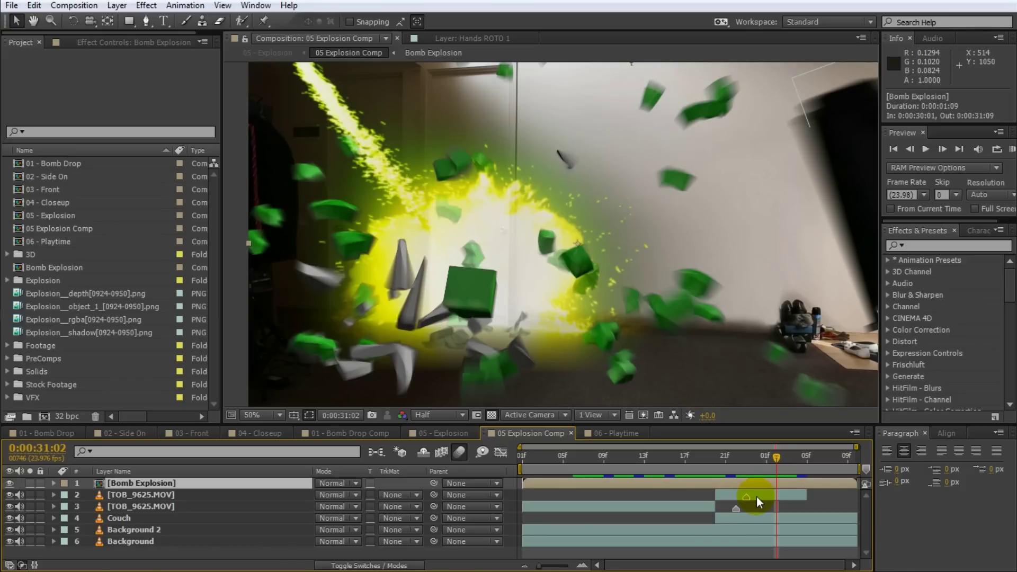
# Show Bomb Explosion's Position, Scale, Rotation and Opacity one at a time, keeping Opacity at 100%.
pyautogui.click(170, 481)
pyautogui.press('p')
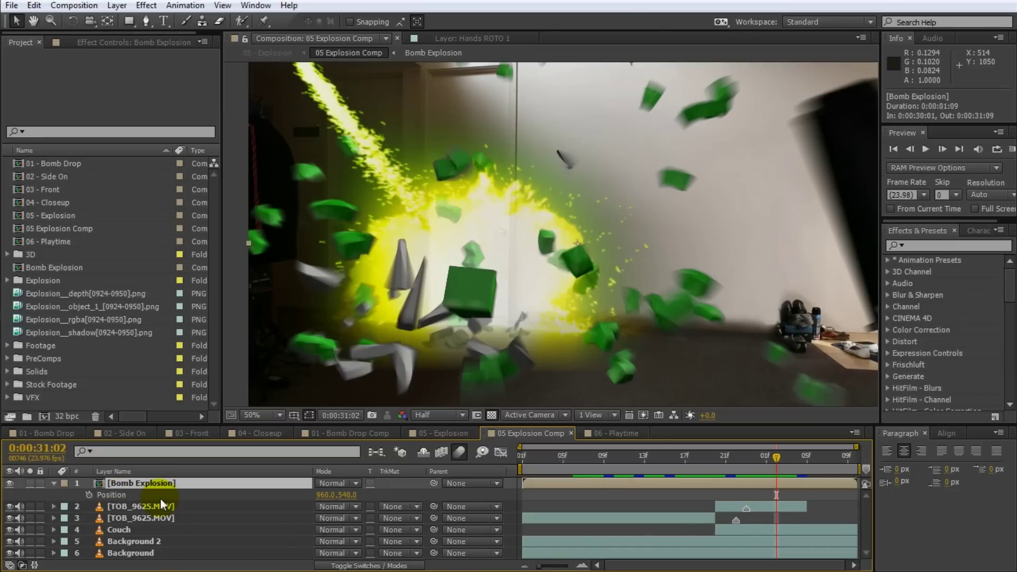
pyautogui.press('s')
pyautogui.press('r')
pyautogui.press('t')
pyautogui.moveTo(326, 495); pyautogui.dragTo(351, 494)
pyautogui.click(266, 495)
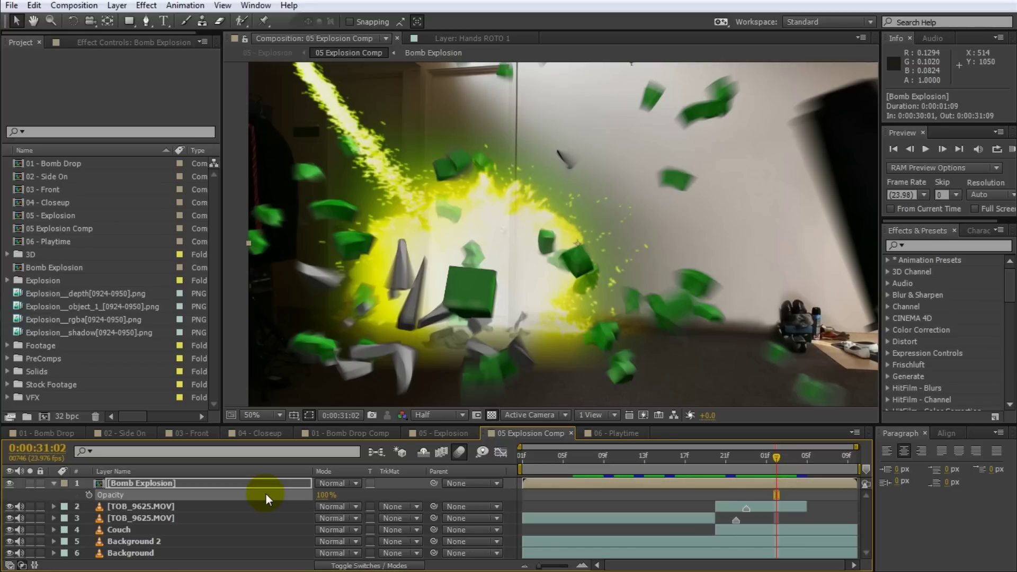
# Reveal Position, Scale and Rotation together with Shift shortcuts, then hide them again.
pyautogui.click(186, 483)
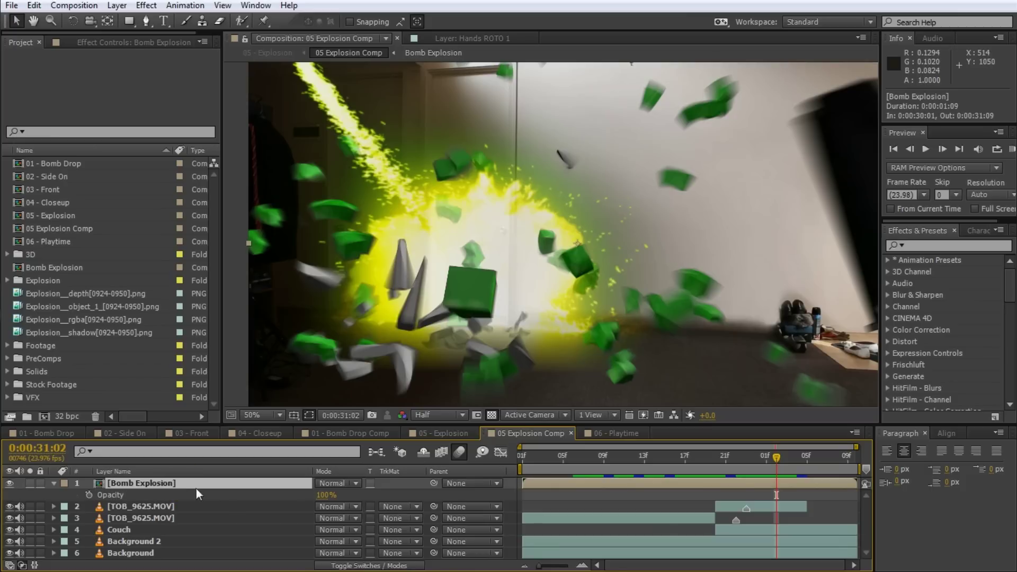
pyautogui.hotkey('shift', 'p')
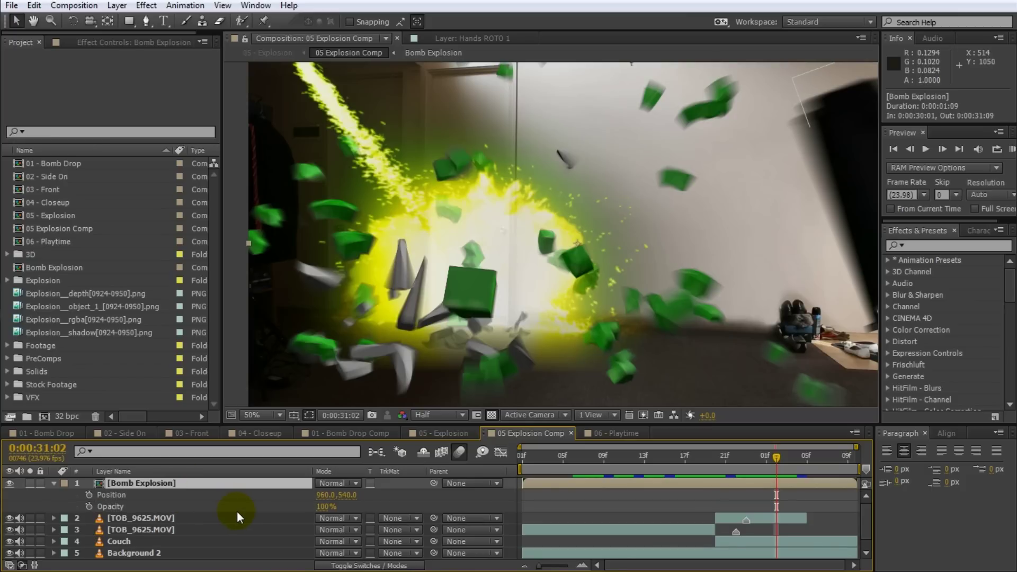
pyautogui.hotkey('shift', 's')
pyautogui.hotkey('shift', 'r')
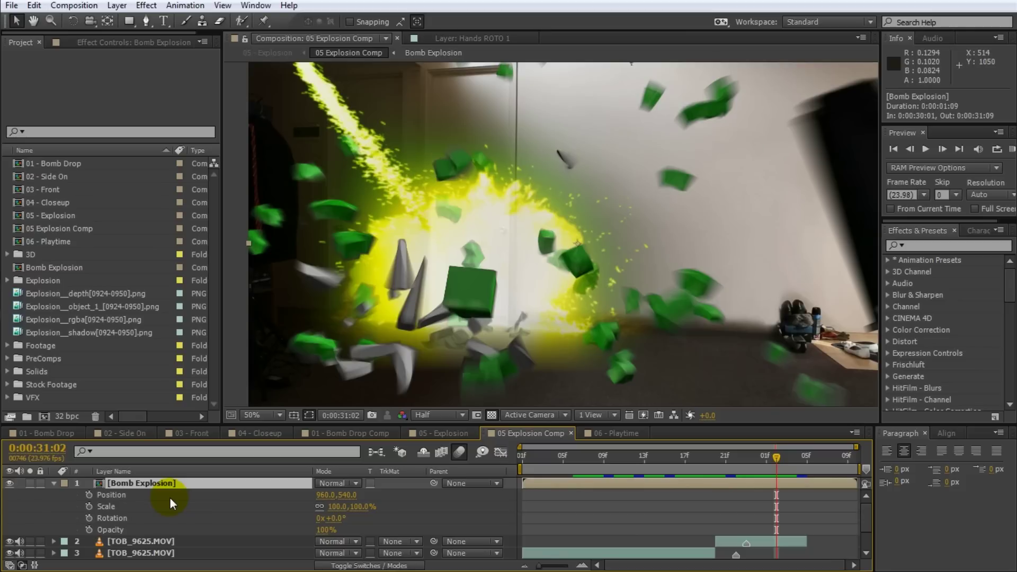
pyautogui.hotkey('ctrl', '`')
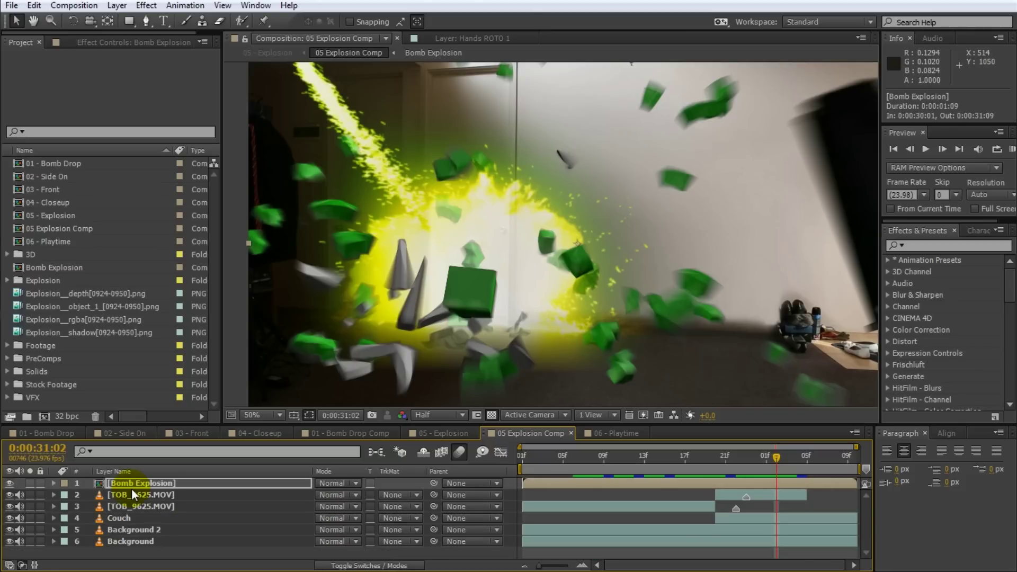
# Expand the Transform group and check Position 960,540, Scale 100%, Rotation 0° and Opacity 100%.
pyautogui.click(53, 483)
pyautogui.click(66, 493)
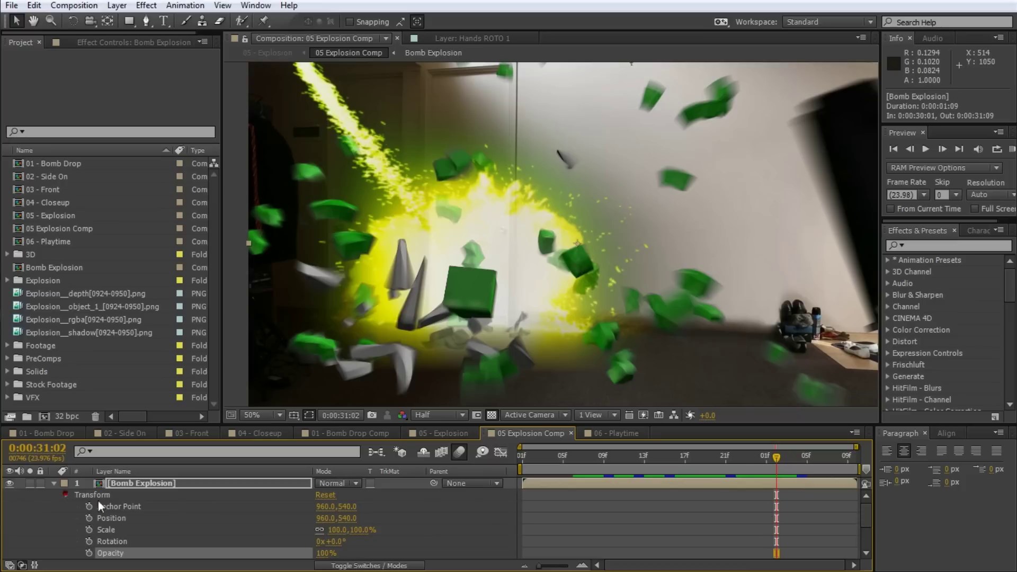
pyautogui.click(114, 518)
pyautogui.click(113, 528)
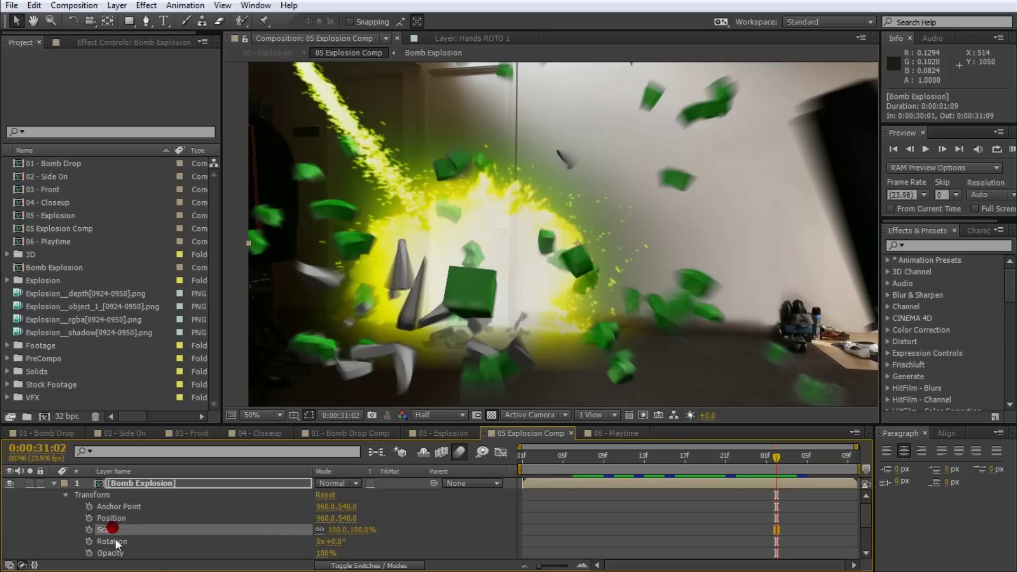
pyautogui.click(114, 539)
pyautogui.click(117, 553)
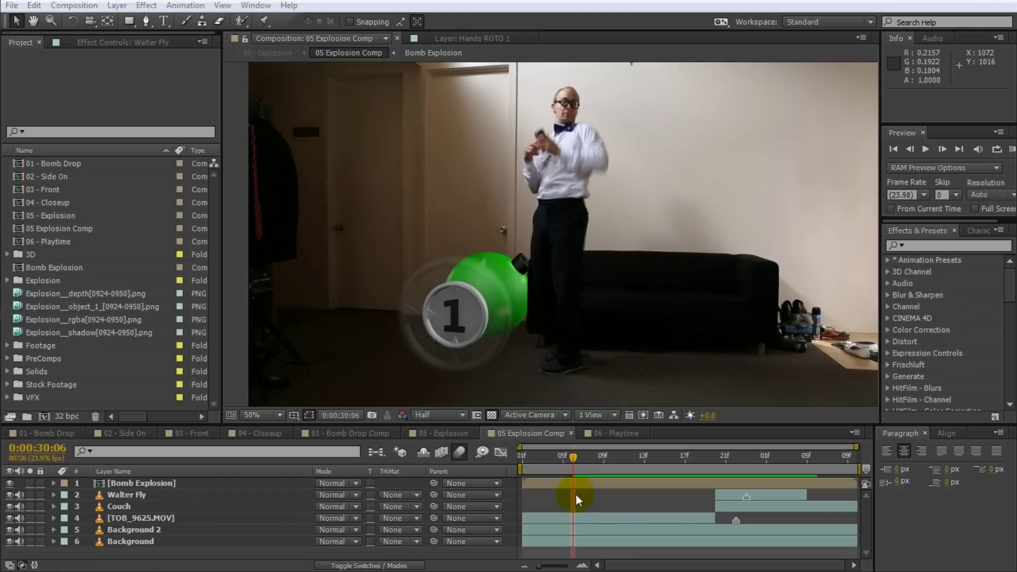
# At 0:00:30:23, inspect Walter Fly's Time Remap, Mask 1, Position and Rotation keyframes.
pyautogui.moveTo(574, 453); pyautogui.dragTo(745, 461)
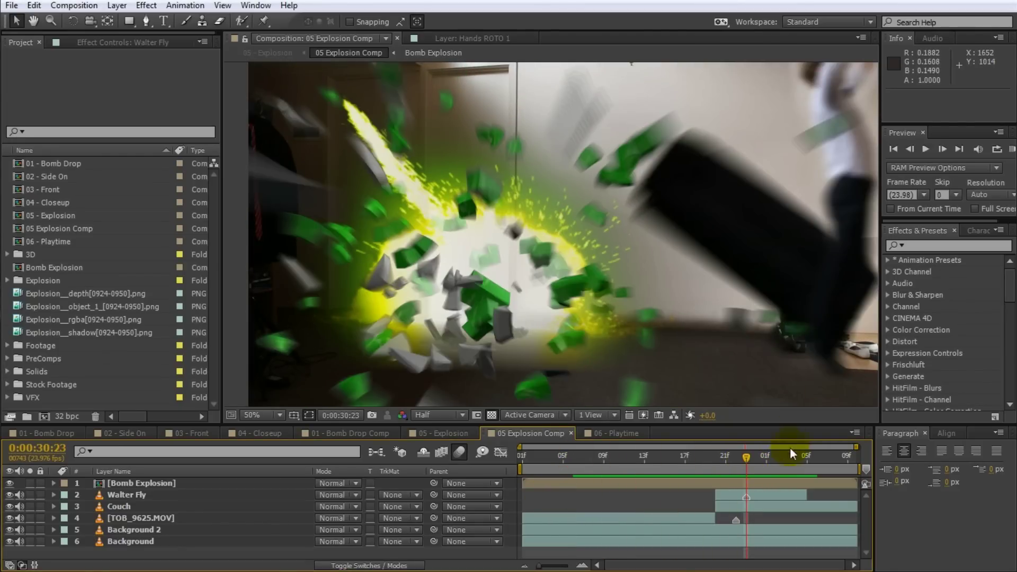
pyautogui.click(766, 491)
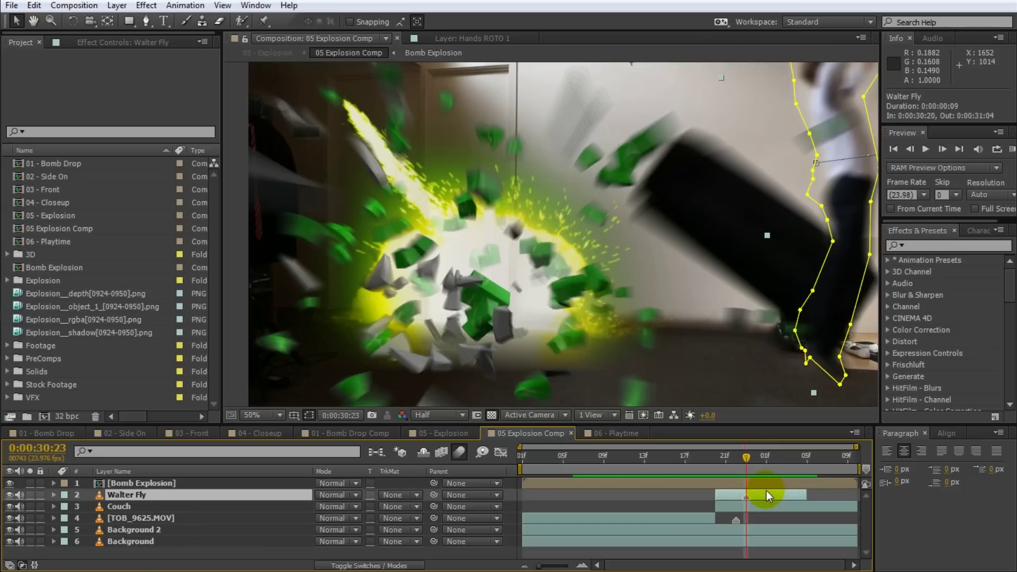
pyautogui.press('u')
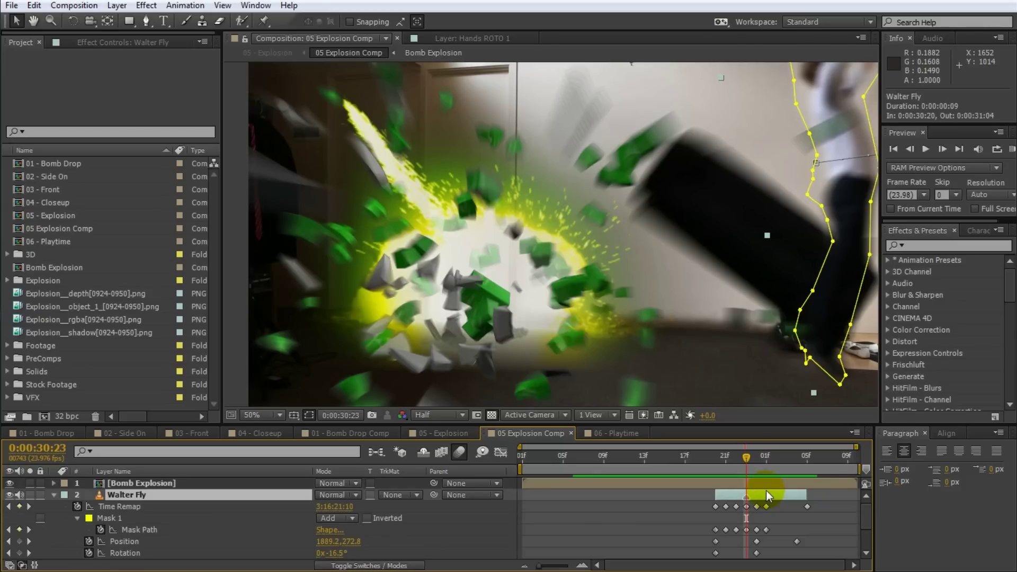
pyautogui.moveTo(862, 512); pyautogui.dragTo(866, 519)
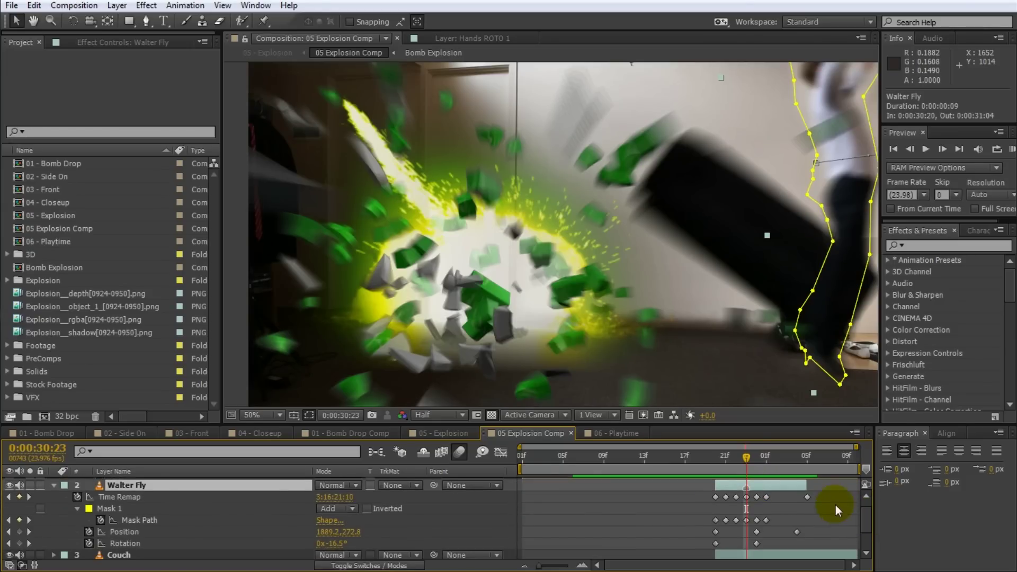
pyautogui.click(115, 498)
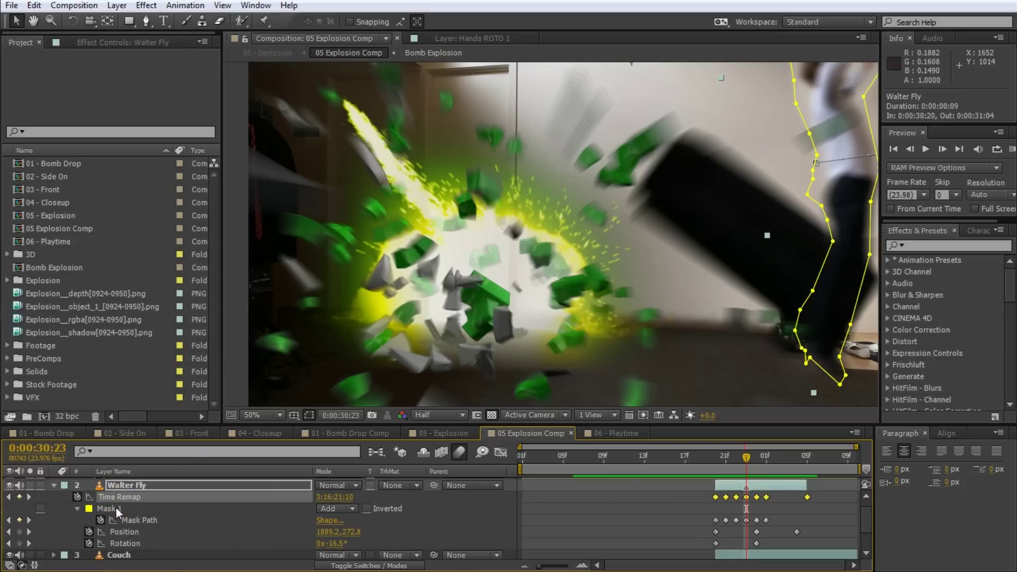
pyautogui.click(115, 506)
pyautogui.click(116, 532)
pyautogui.click(122, 542)
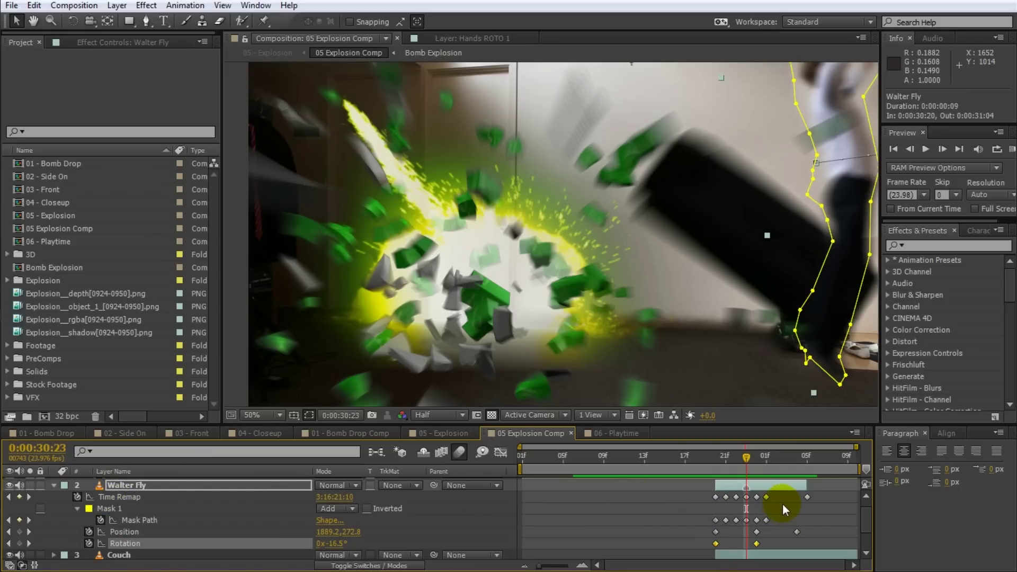
pyautogui.press('u')
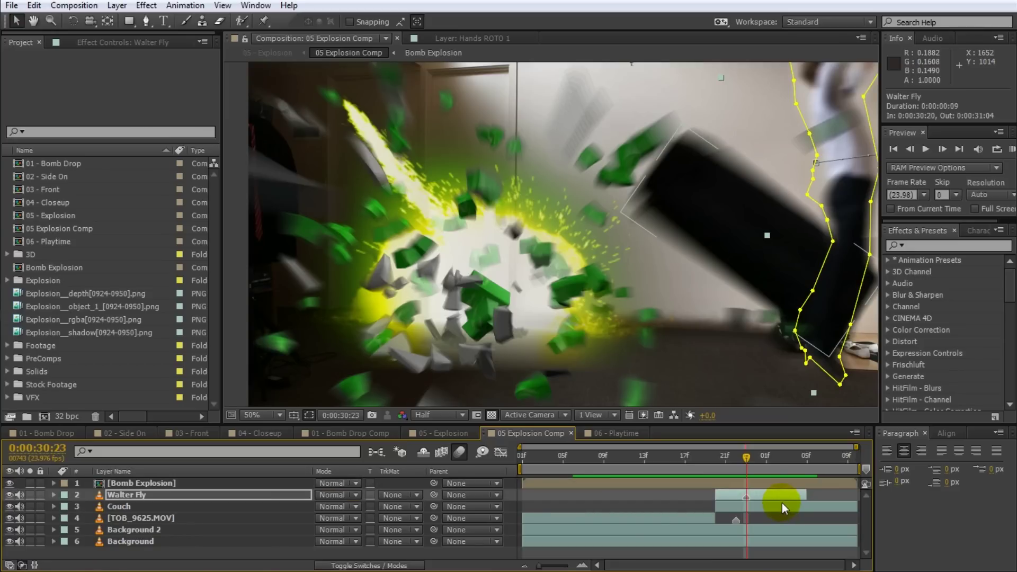
# Show the Couch layer's keyframes, selecting Walter Fly and Couch together via Ctrl+arrow shortcuts.
pyautogui.click(782, 505)
pyautogui.press('u')
pyautogui.click(779, 498)
pyautogui.press('u')
pyautogui.click(782, 483)
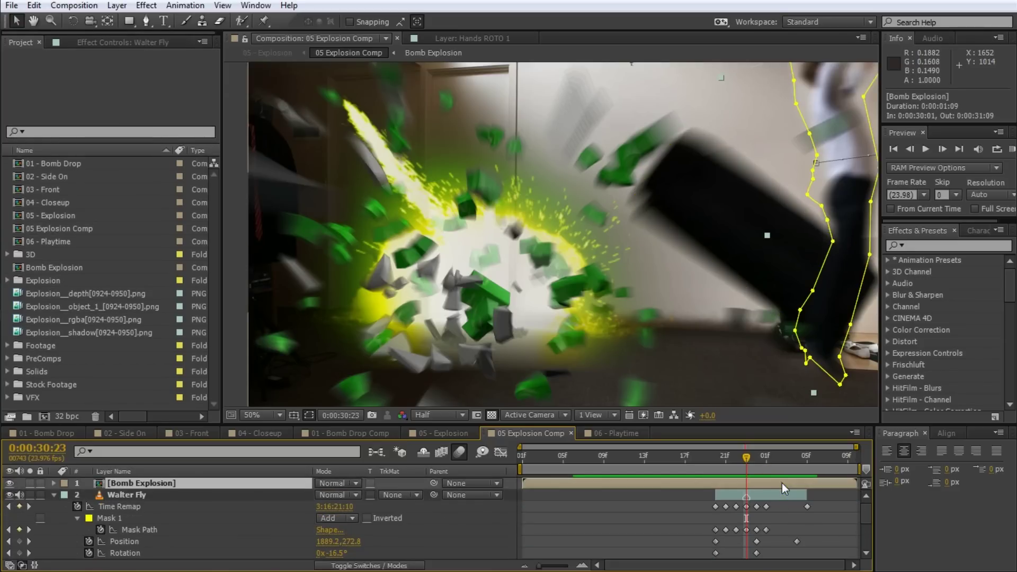
pyautogui.click(782, 483)
pyautogui.hotkey('ctrl', 'Down')
pyautogui.hotkey('ctrl', 'Down')
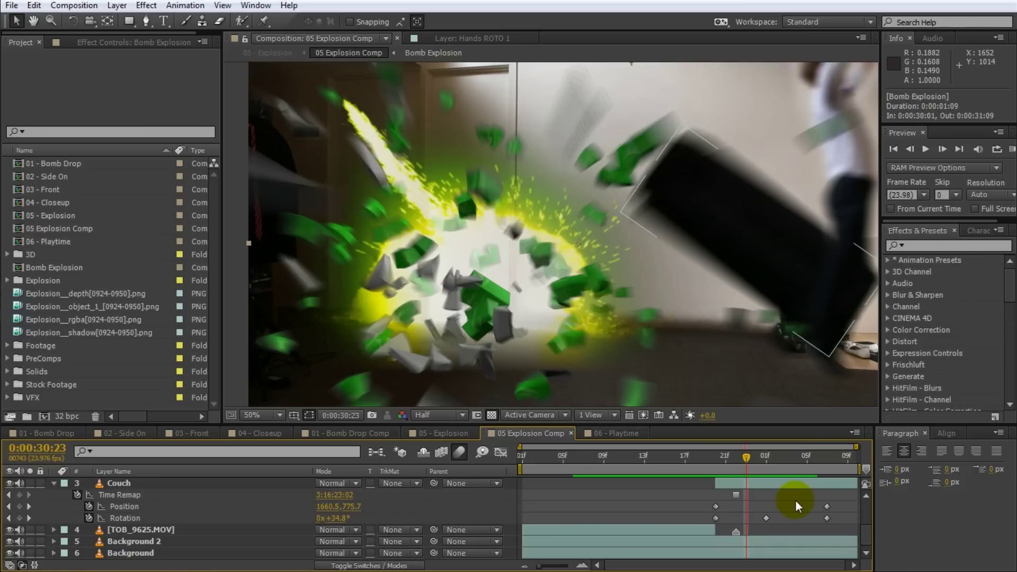
pyautogui.hotkey('ctrl', 'Up')
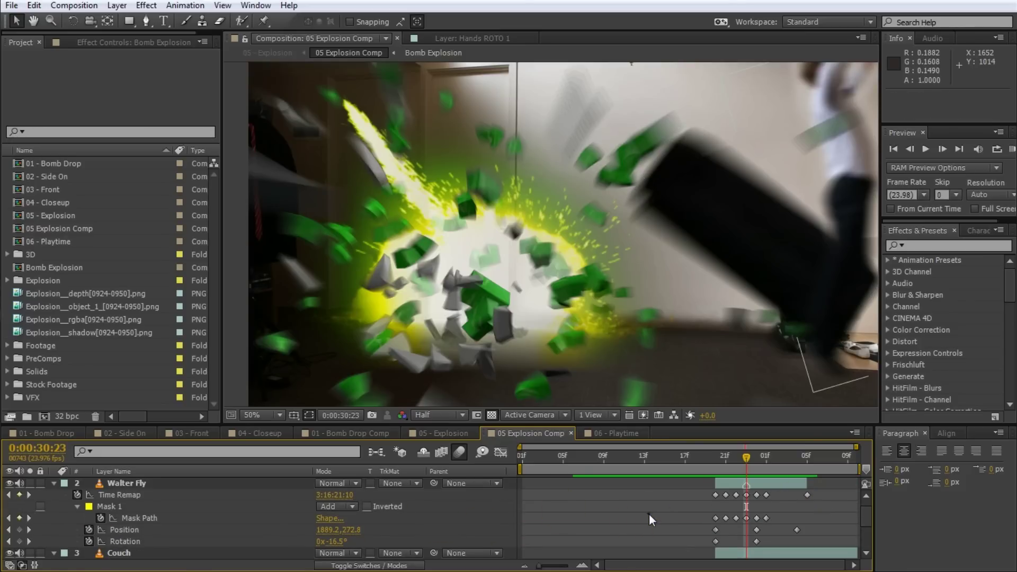
pyautogui.hotkey('ctrl', 'shift', 'Down')
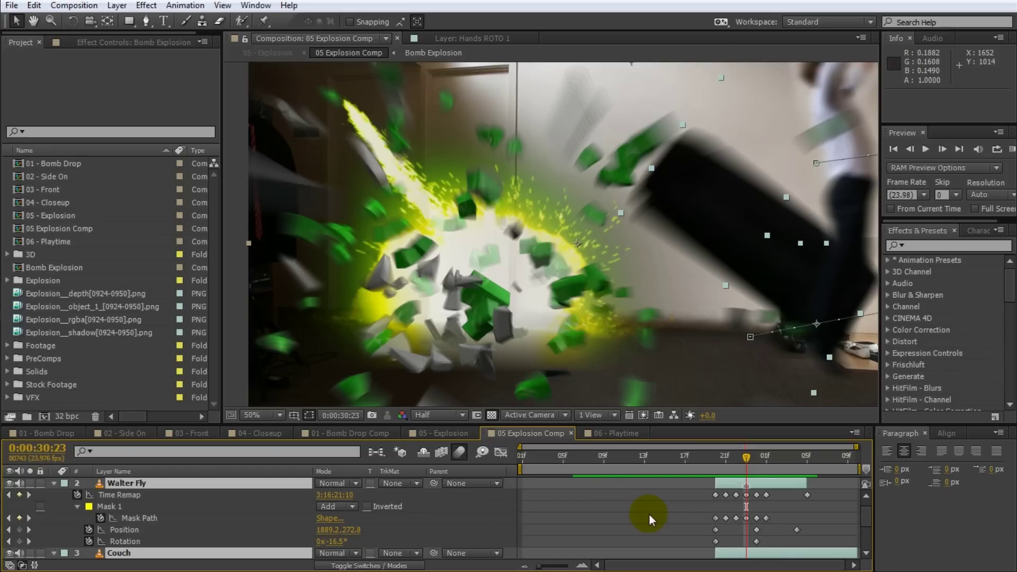
pyautogui.press('u')
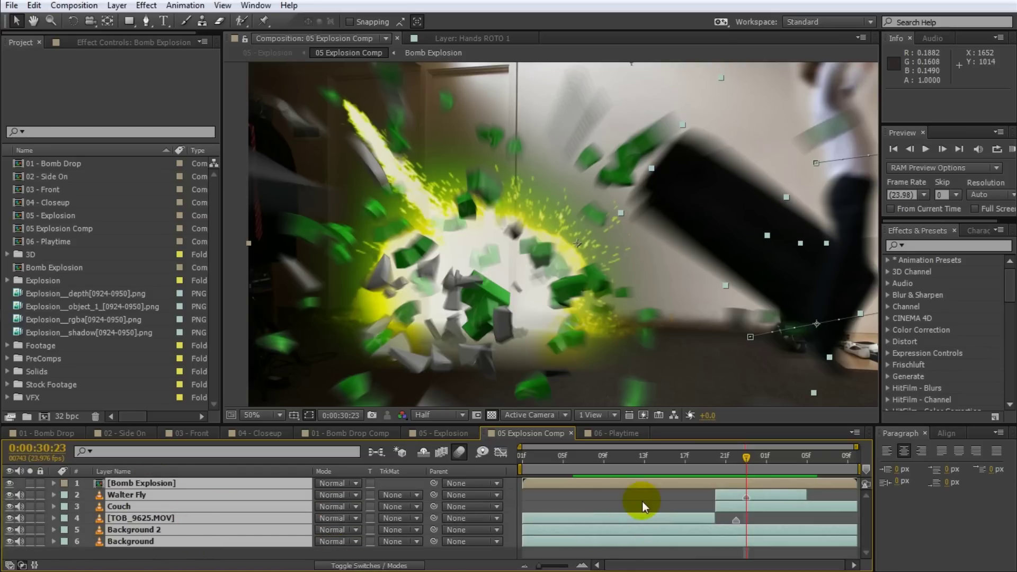
pyautogui.click(641, 501)
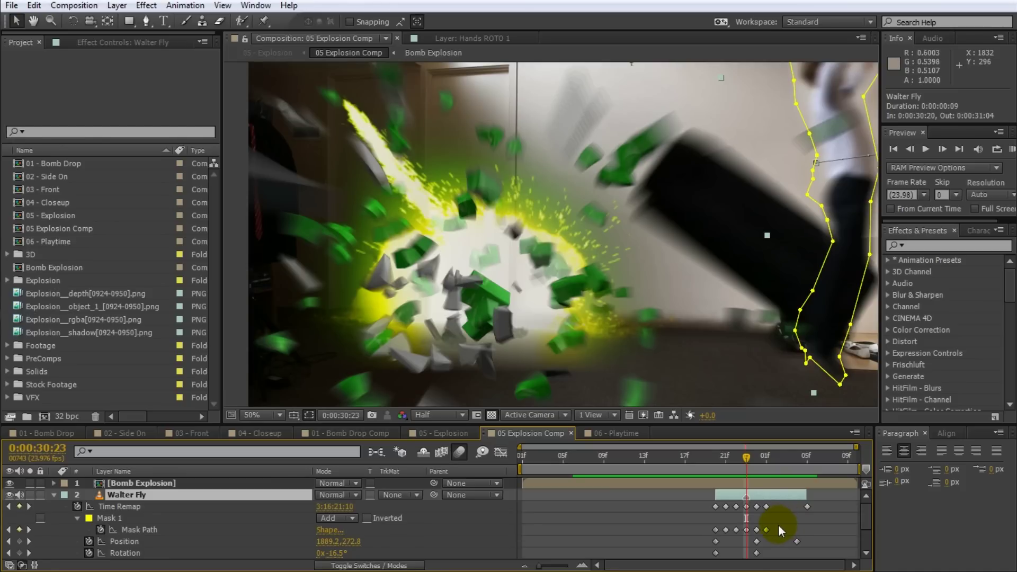
# Step frame by frame between 0:00:30:21 and 0:00:31:04, stopping on 0:00:31:00.
pyautogui.press('pageup')
pyautogui.press('pageup')
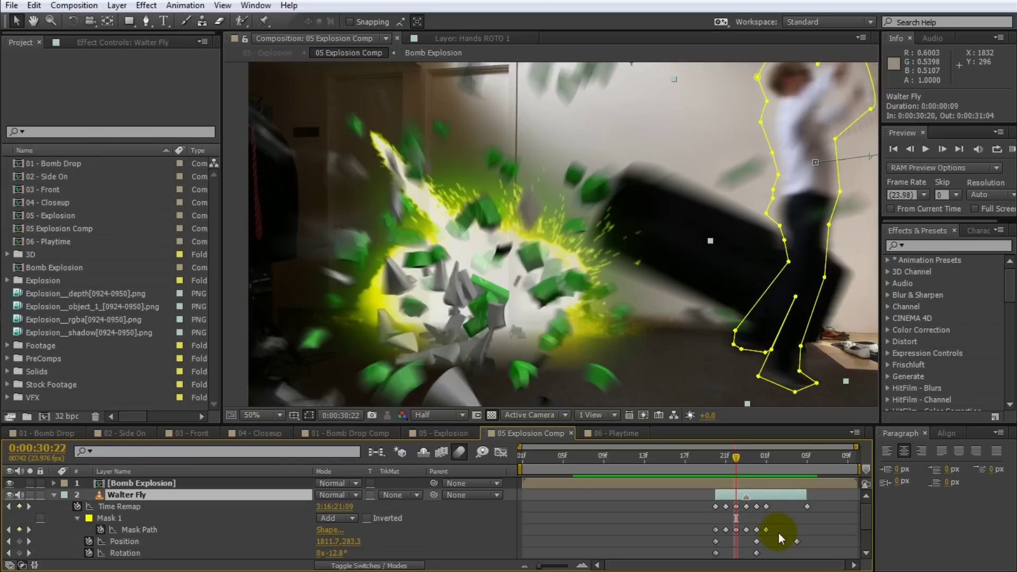
pyautogui.press('pagedown')
pyautogui.press('pagedown')
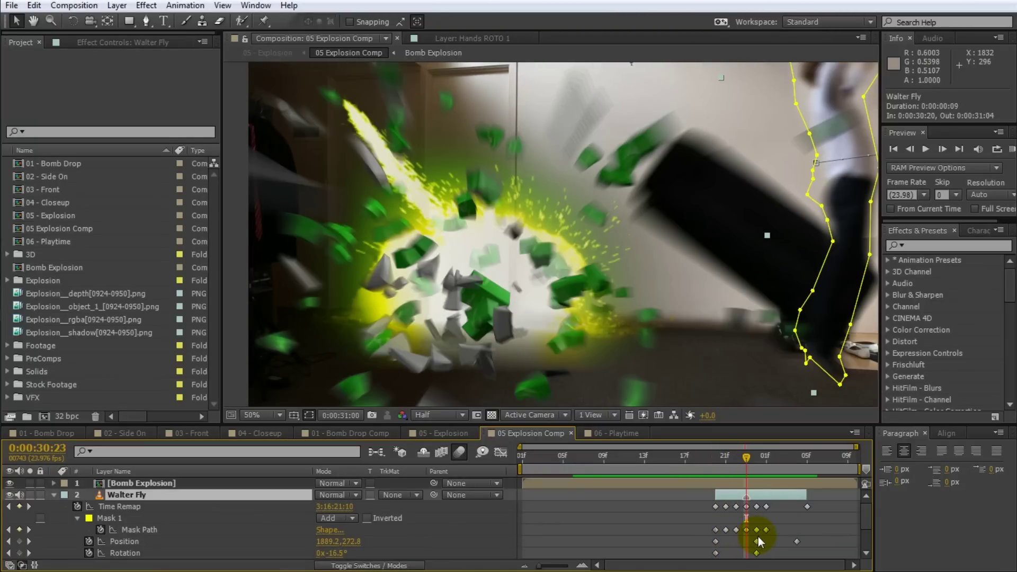
pyautogui.press('pagedown')
pyautogui.press('pagedown')
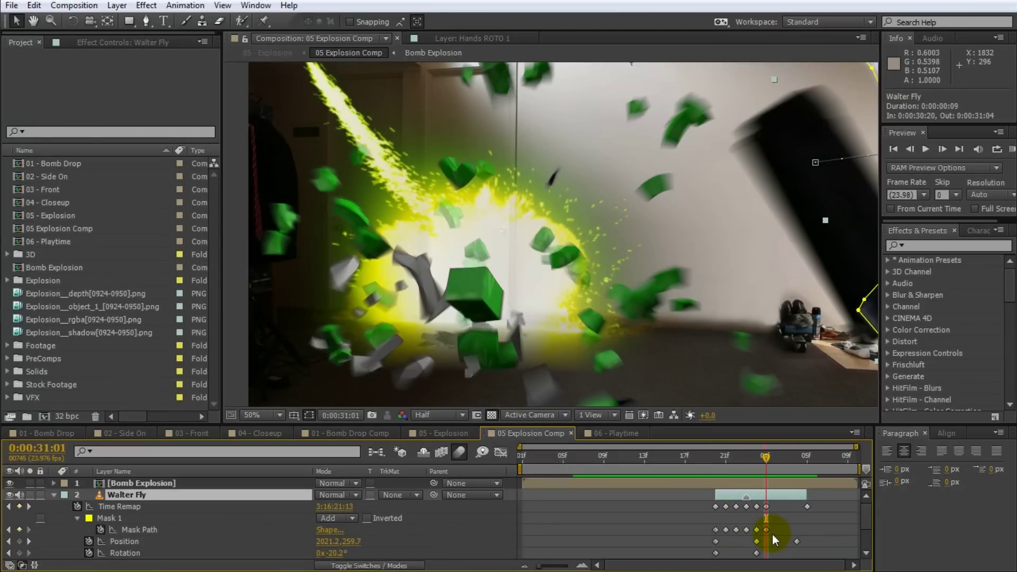
pyautogui.press('pagedown')
pyautogui.press('pagedown')
pyautogui.press('pagedown')
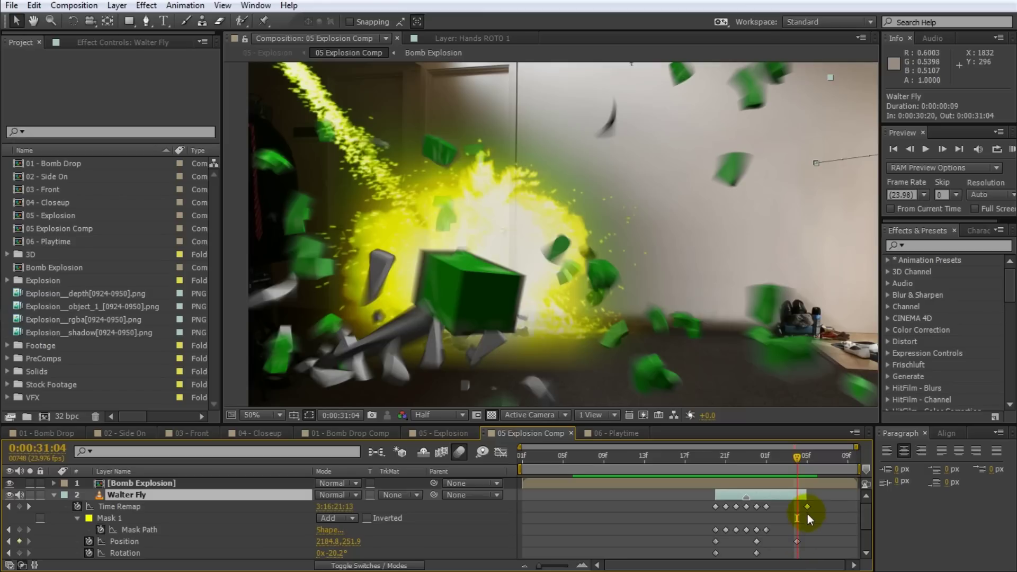
pyautogui.press('pageup')
pyautogui.press('pageup')
pyautogui.press('pageup')
pyautogui.press('pageup')
pyautogui.press('pageup')
pyautogui.press('pageup')
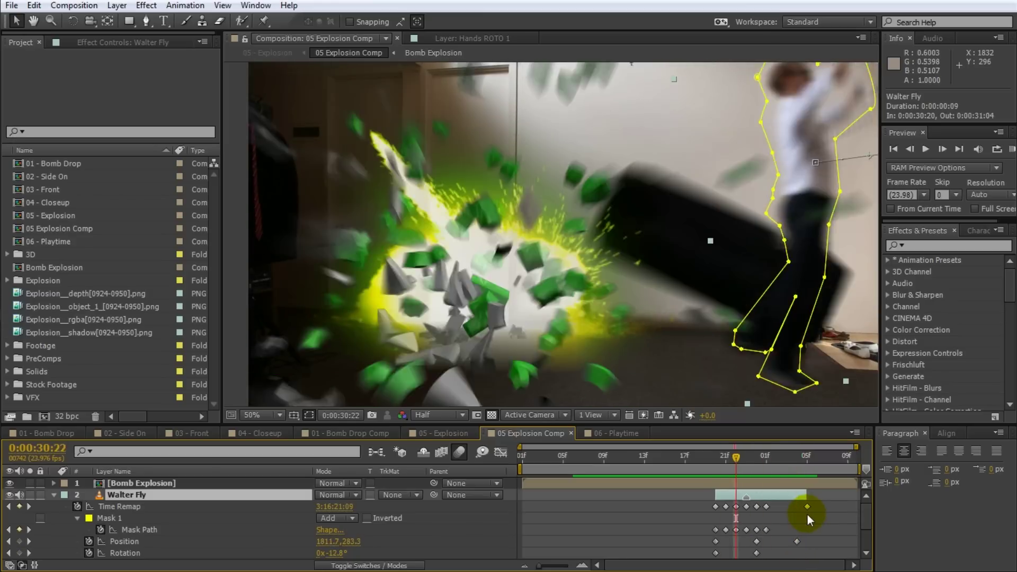
pyautogui.press('pagedown')
pyautogui.press('pagedown')
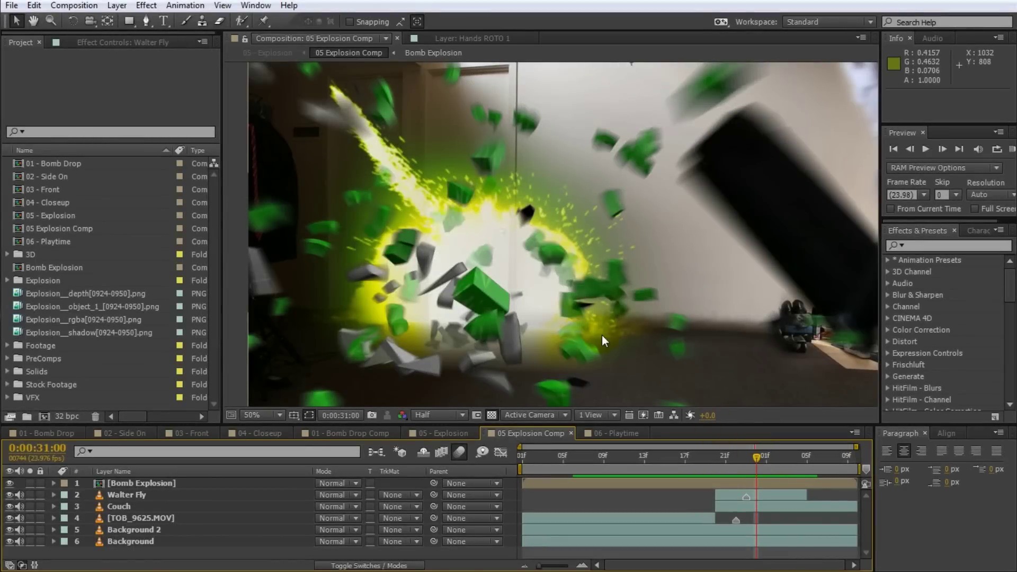
# Zoom in closely on the explosion debris and pan across it.
pyautogui.press('z')
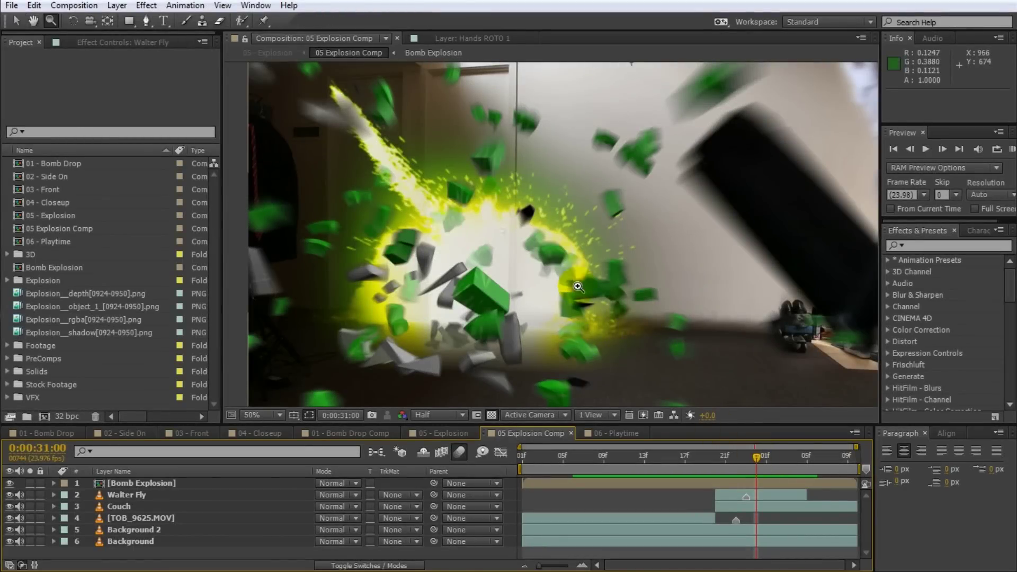
pyautogui.moveTo(456, 118); pyautogui.dragTo(540, 204)
pyautogui.press('v')
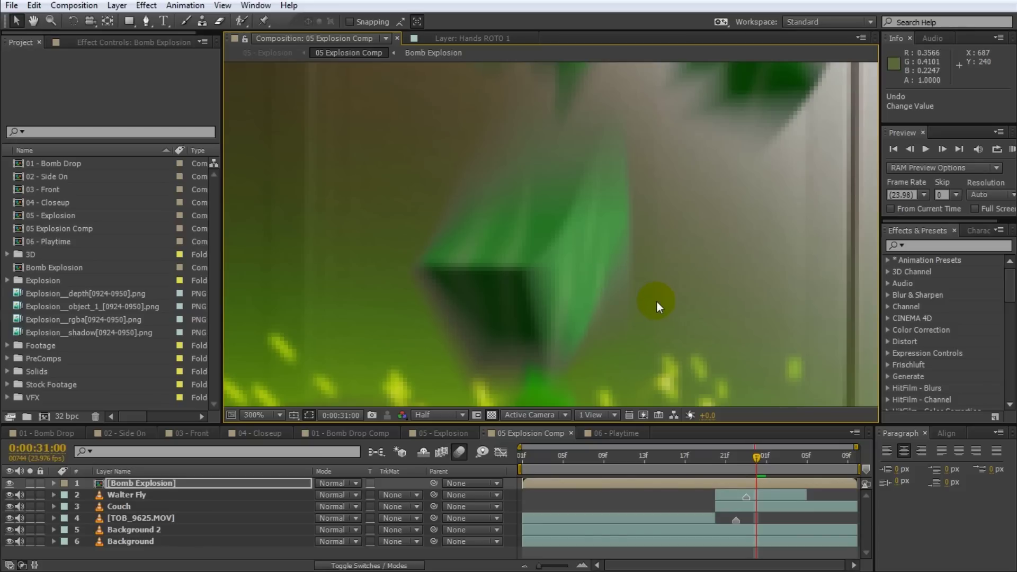
pyautogui.scroll(-7, 656, 300)
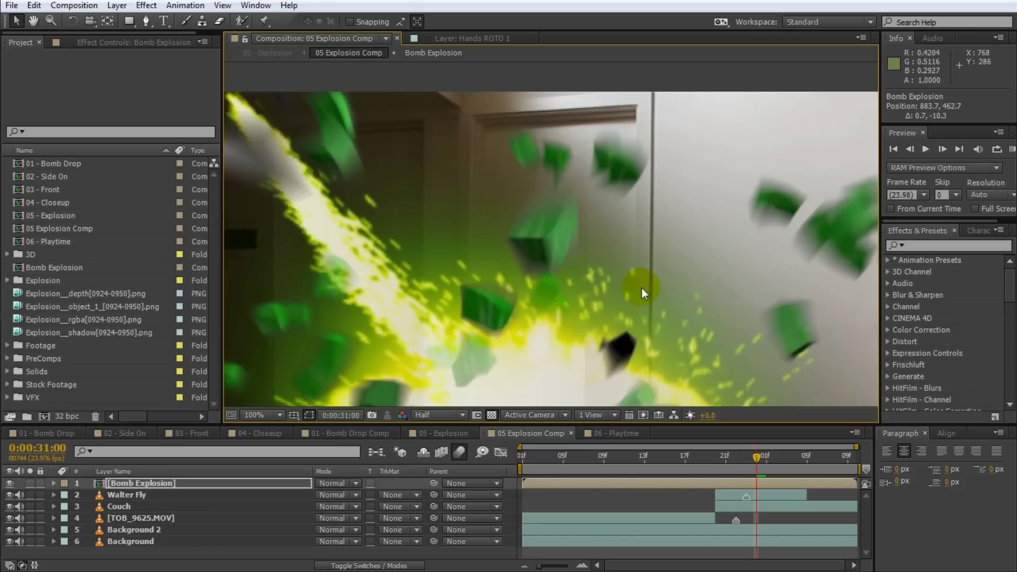
pyautogui.moveTo(665, 285); pyautogui.dragTo(595, 249)
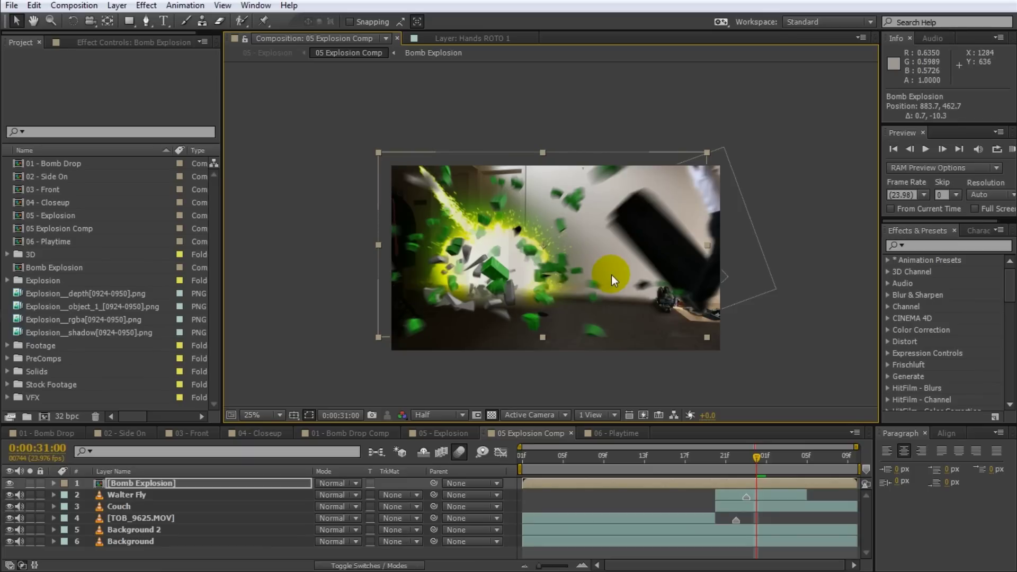
# Fit the composition preview back to the viewer with 'Fit up to 100%'.
pyautogui.hotkey('shift', '/')
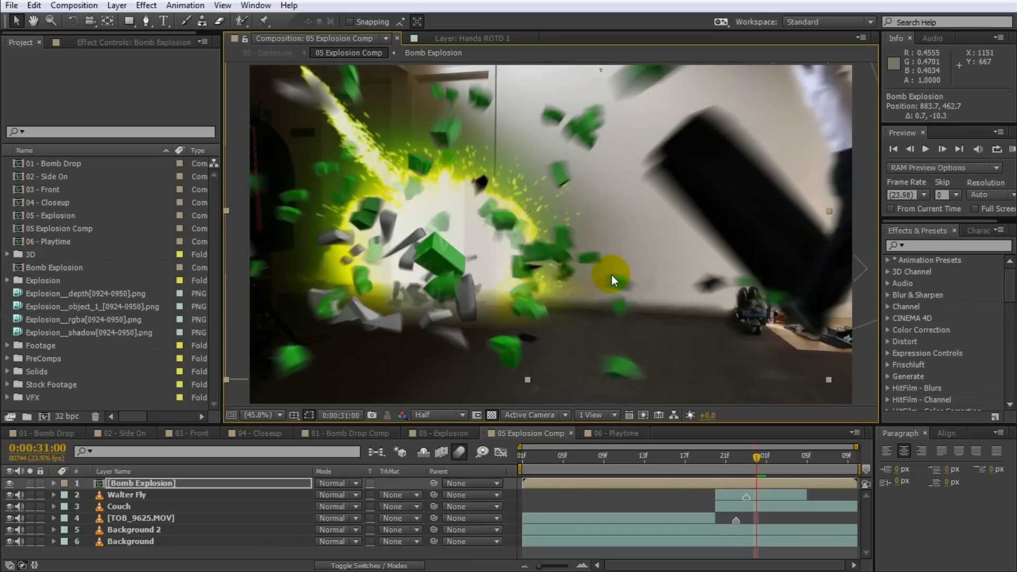
pyautogui.press(',')
pyautogui.press(',')
pyautogui.press(',')
pyautogui.press(',')
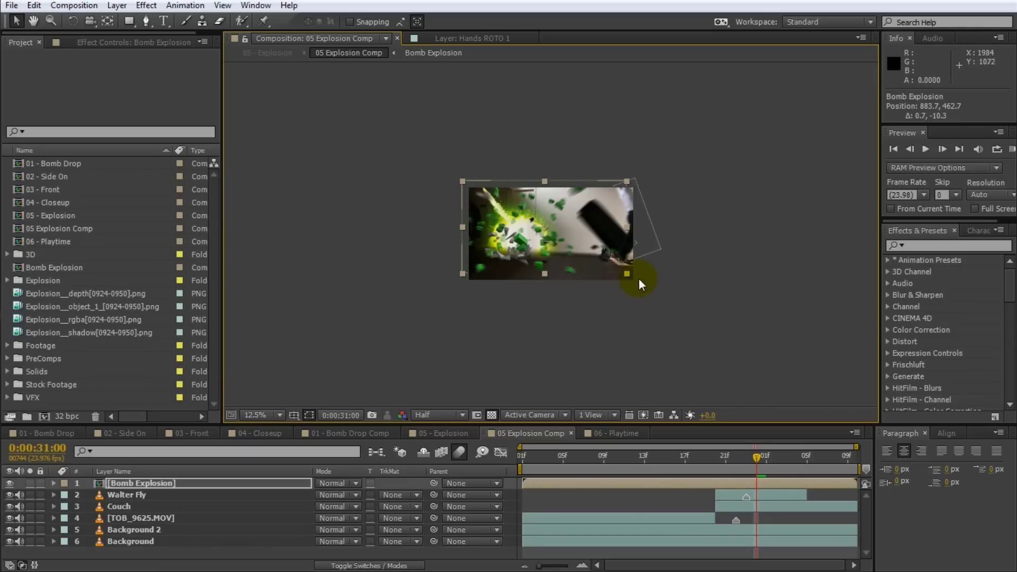
pyautogui.moveTo(639, 278); pyautogui.dragTo(789, 345)
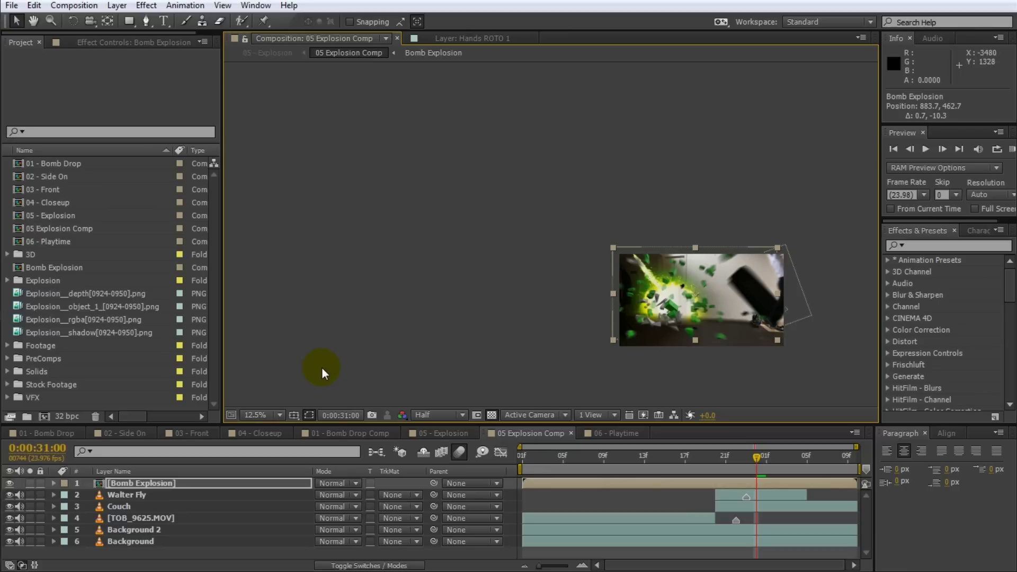
pyautogui.click(274, 416)
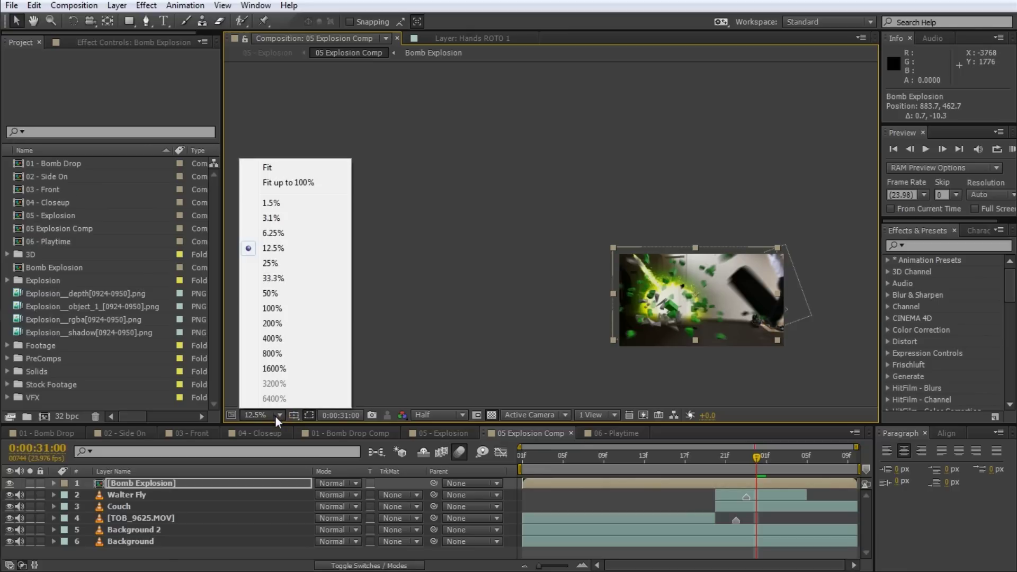
pyautogui.click(281, 184)
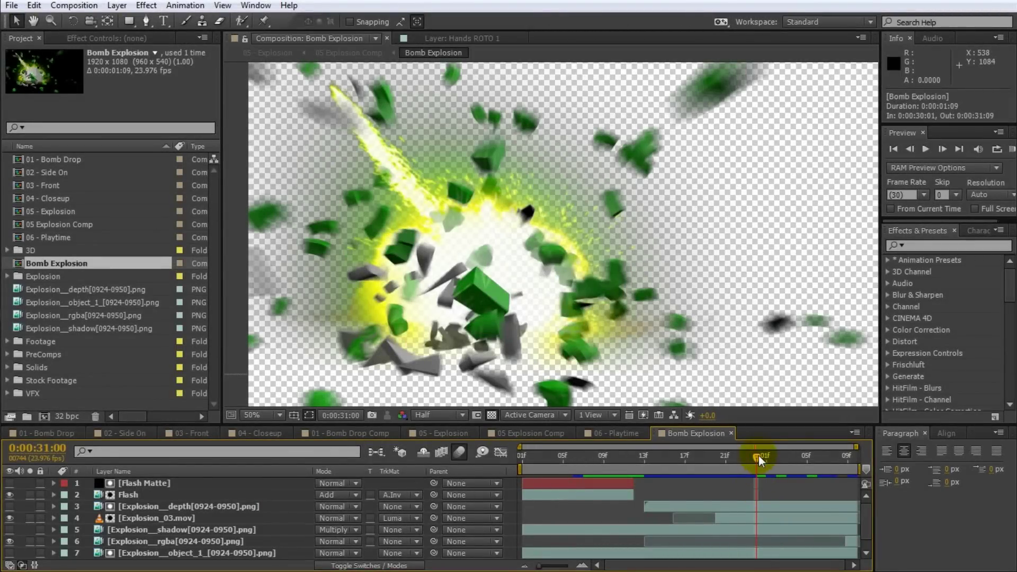
# At 0:00:30:07, view the Flash Matte solid's settings and cancel without changes.
pyautogui.moveTo(758, 455); pyautogui.dragTo(589, 474)
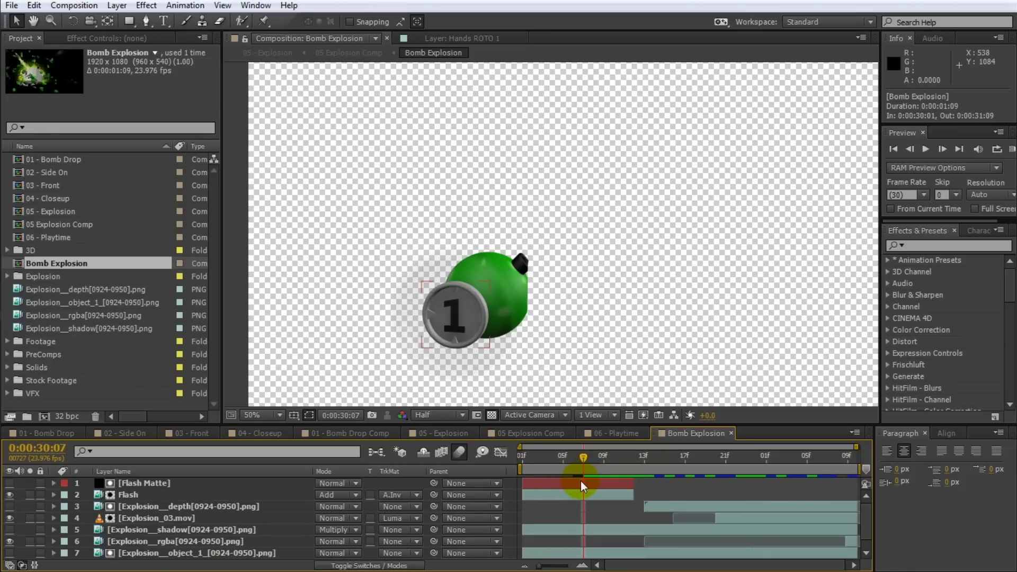
pyautogui.click(581, 481)
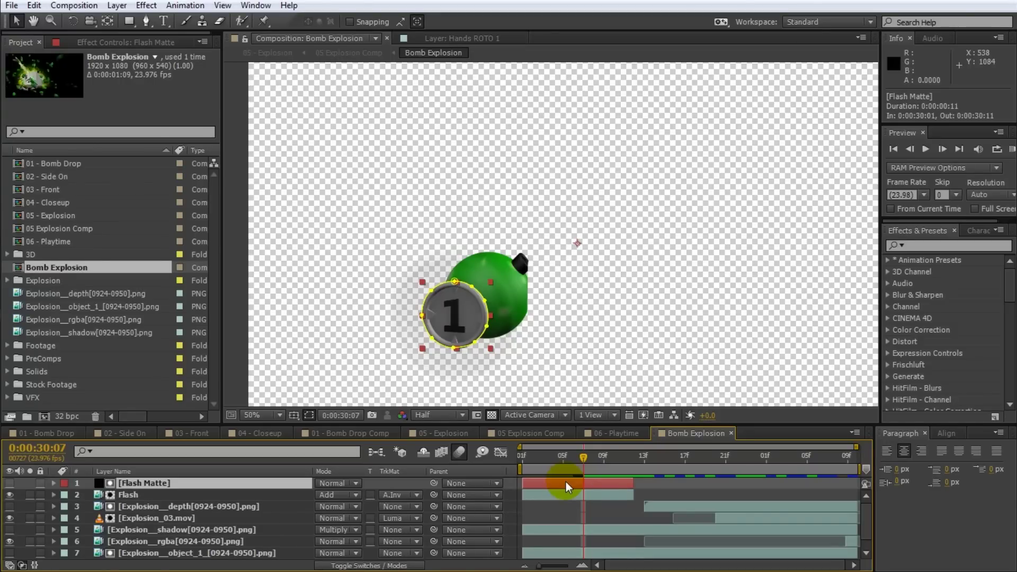
pyautogui.hotkey('ctrl', 'shift', 'y')
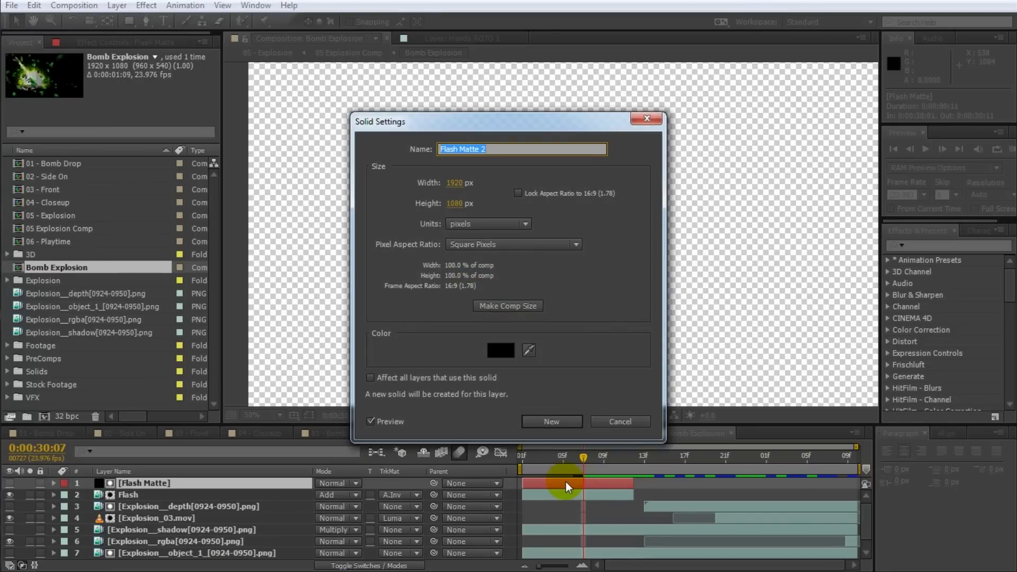
pyautogui.moveTo(448, 125); pyautogui.dragTo(513, 134)
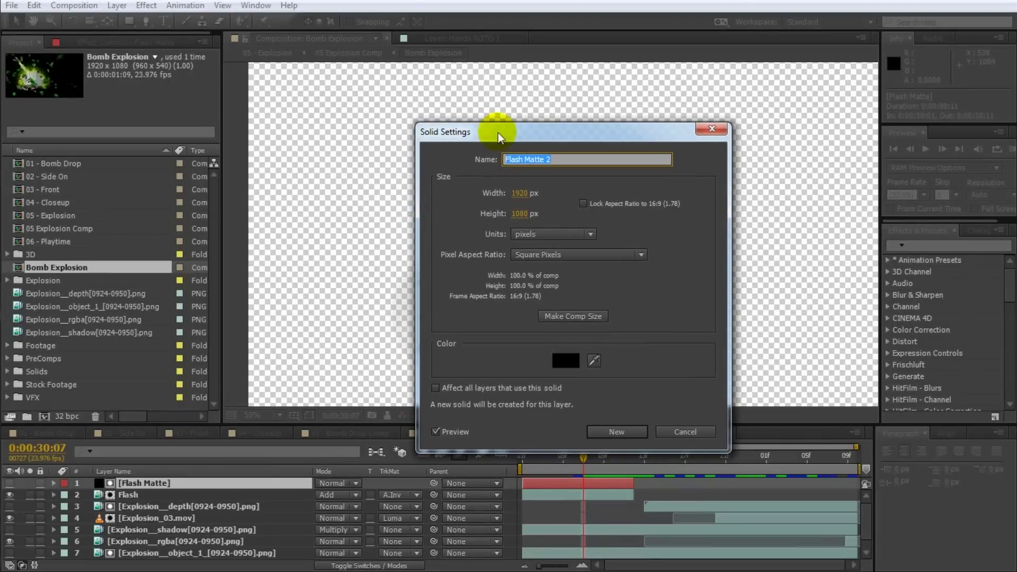
pyautogui.click(685, 433)
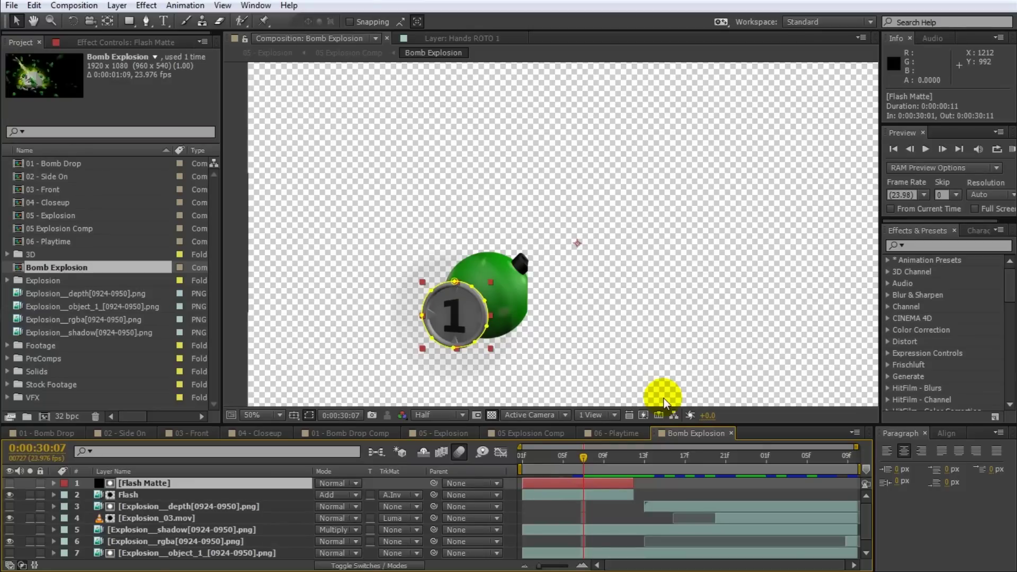
pyautogui.click(117, 5)
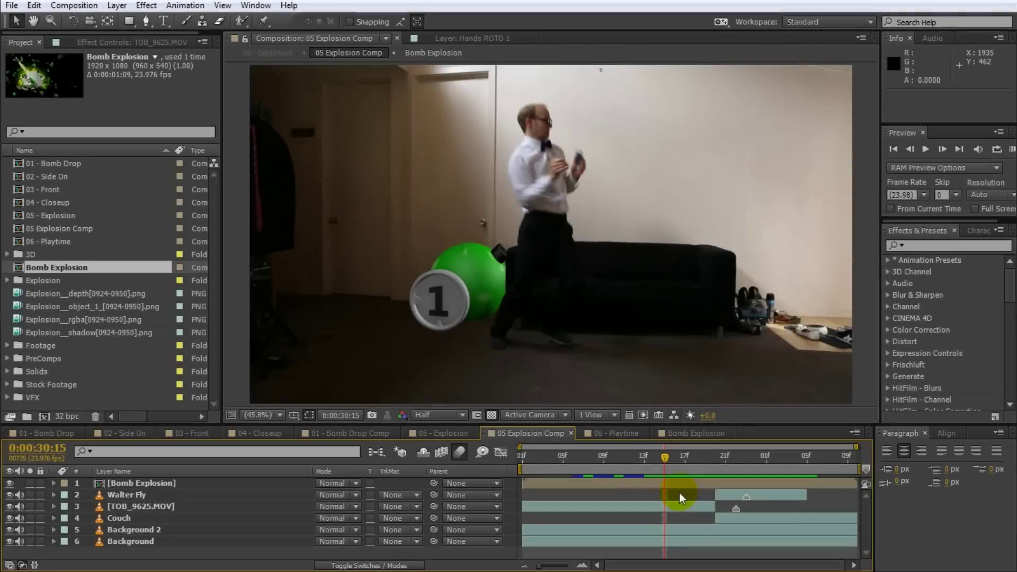
# Set the work area from 0:00:30:20 to 0:00:31:05 and trim the comp to it.
pyautogui.click(676, 474)
pyautogui.moveTo(672, 455); pyautogui.dragTo(721, 467)
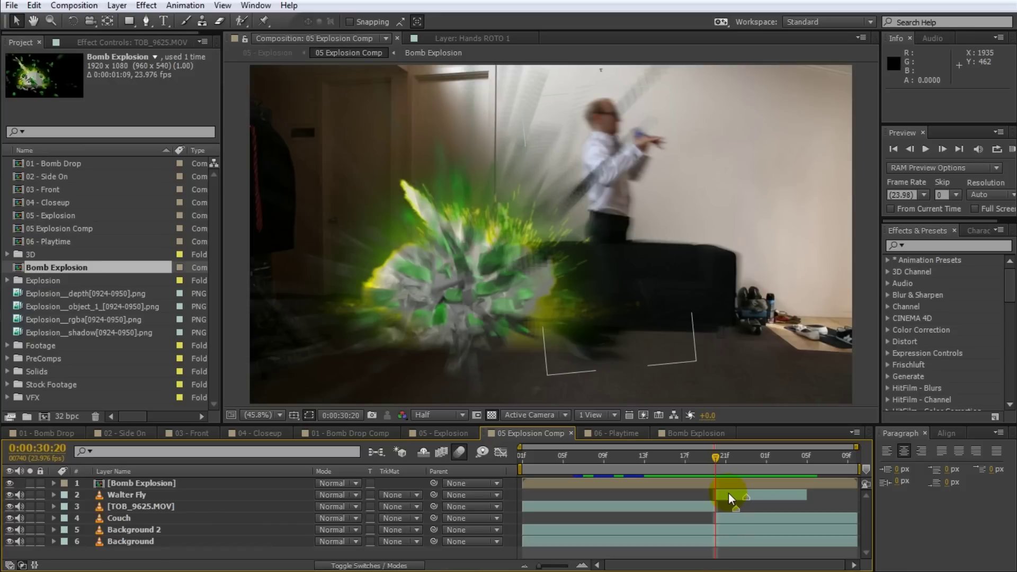
pyautogui.press('b')
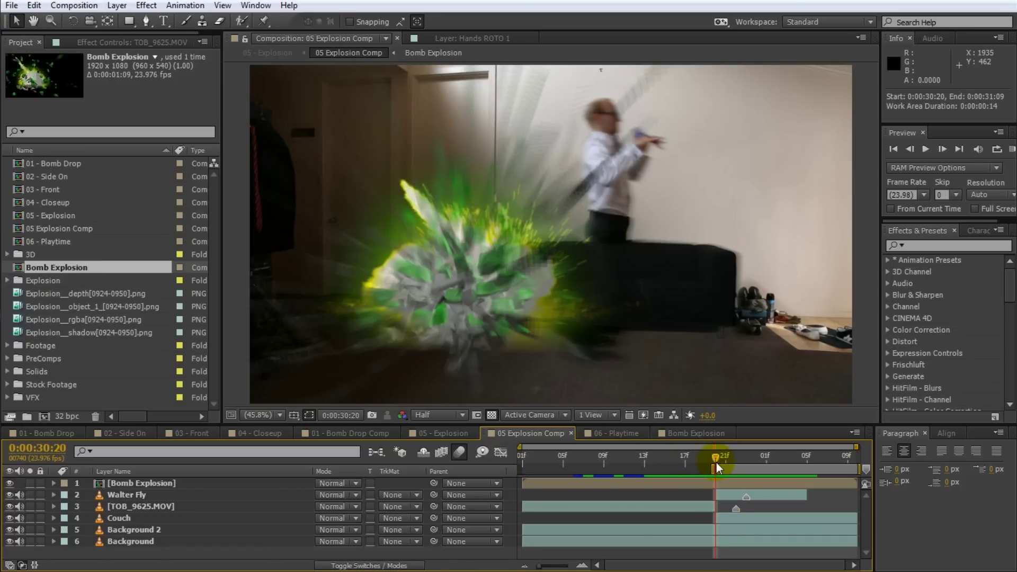
pyautogui.click(797, 457)
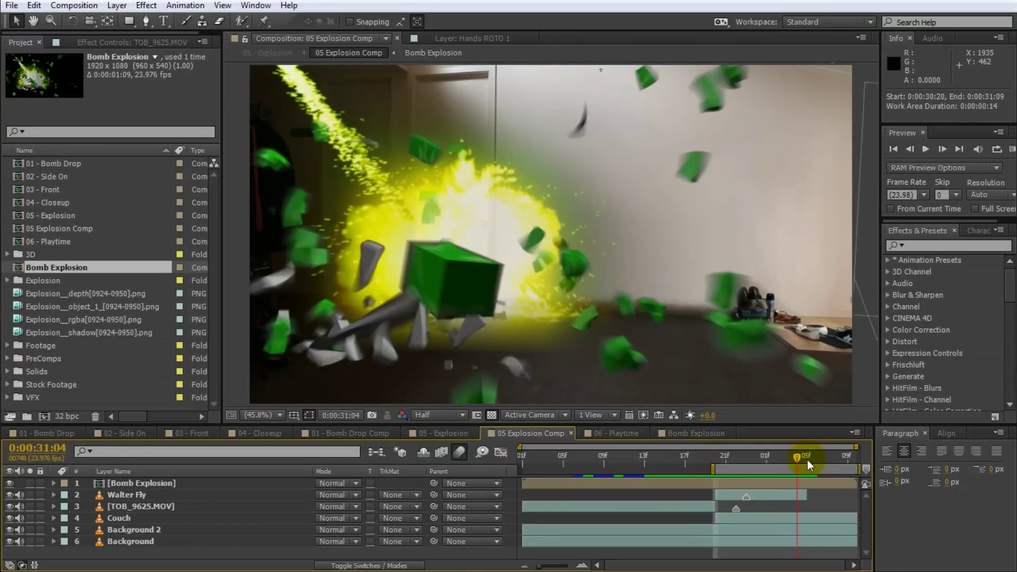
pyautogui.click(808, 459)
pyautogui.press('n')
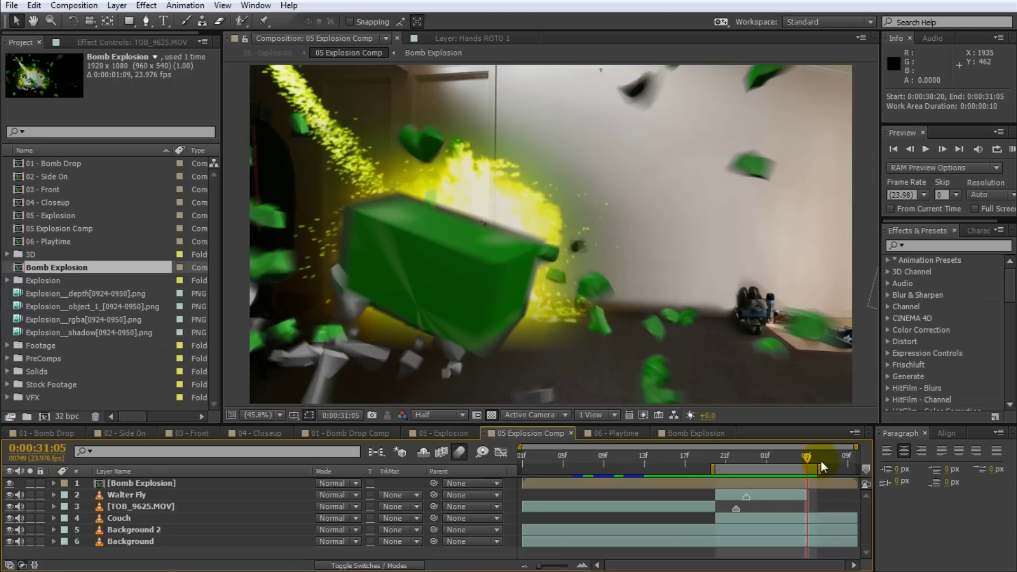
pyautogui.rightClick(765, 469)
pyautogui.click(805, 508)
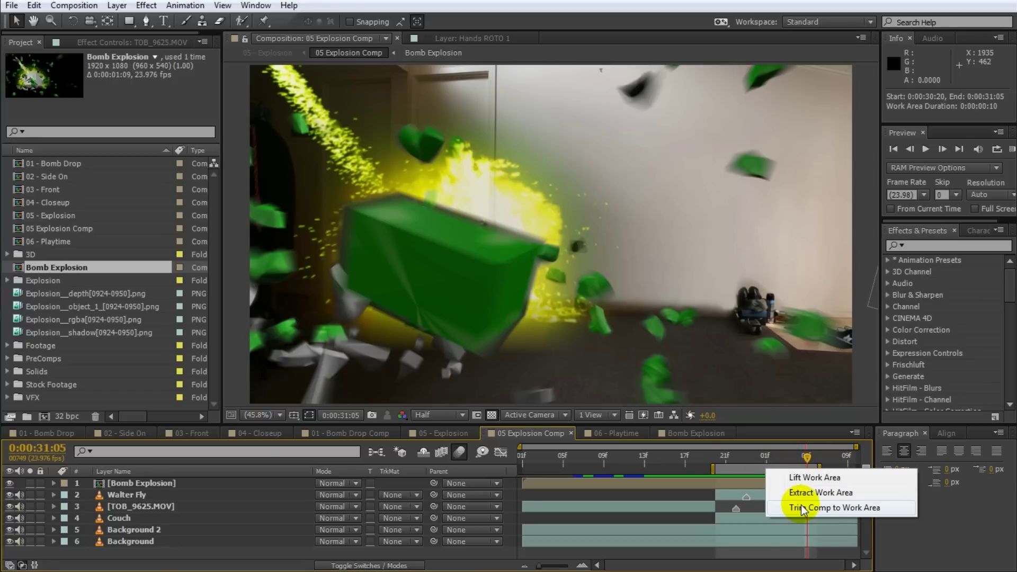
# Undo the trim, reset the work area to 0:00:30:20–0:00:31:04 and trim again.
pyautogui.moveTo(816, 454); pyautogui.dragTo(555, 456)
pyautogui.click(719, 504)
pyautogui.hotkey('ctrl', 'z')
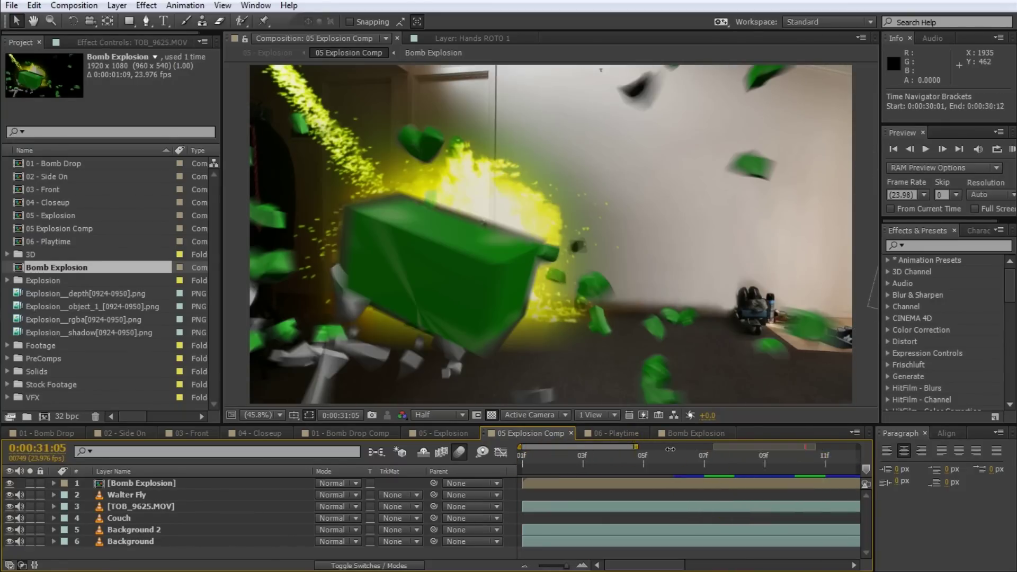
pyautogui.click(743, 516)
pyautogui.hotkey('ctrl', 'z')
pyautogui.hotkey('ctrl', 'z')
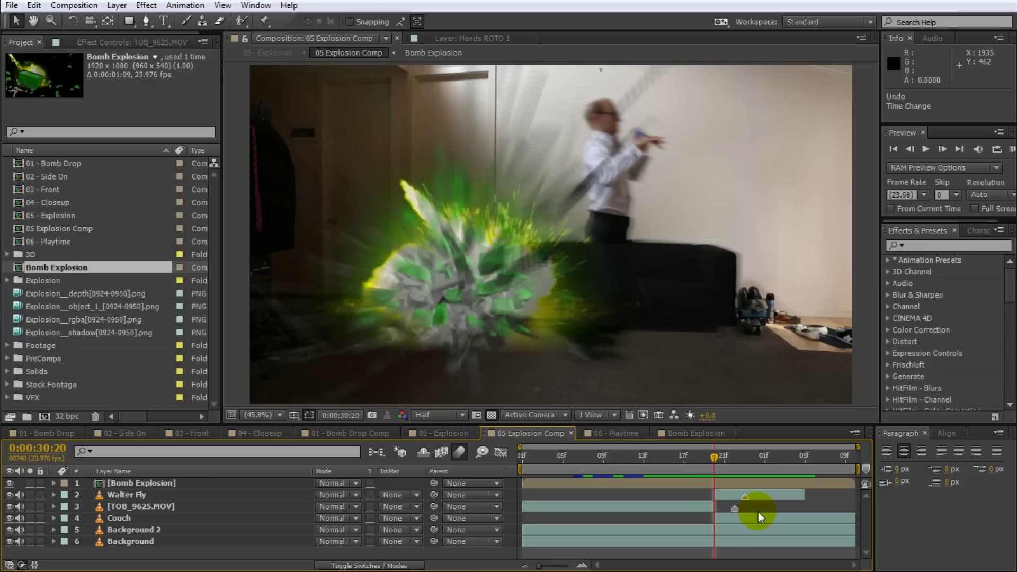
pyautogui.moveTo(520, 469); pyautogui.dragTo(707, 479)
pyautogui.moveTo(858, 468); pyautogui.dragTo(807, 468)
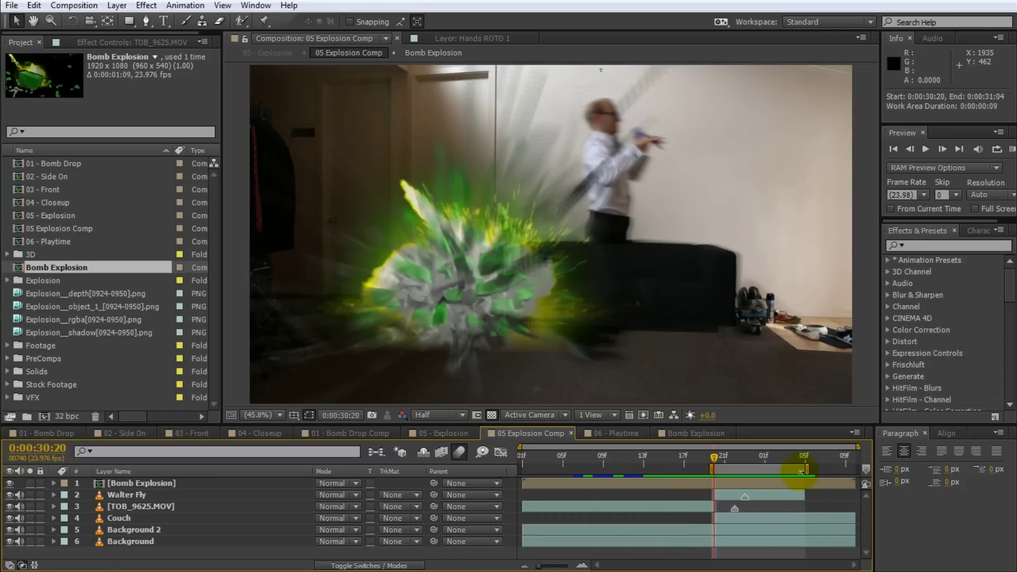
pyautogui.rightClick(767, 470)
pyautogui.click(797, 506)
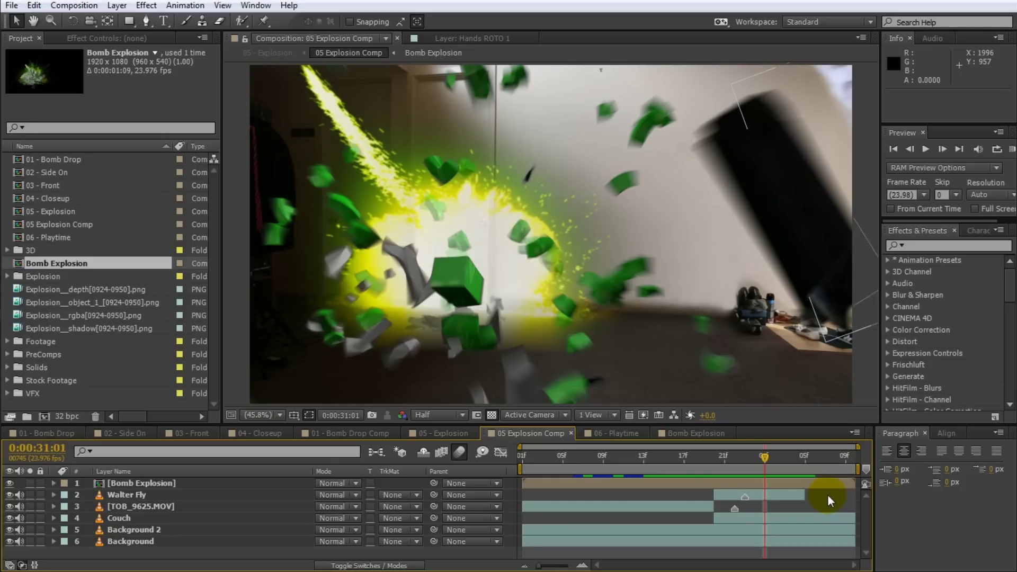
# Add the comp to the Render Queue with Ctrl+M and review its Best Settings and Lossless output options.
pyautogui.hotkey('ctrl', 'm')
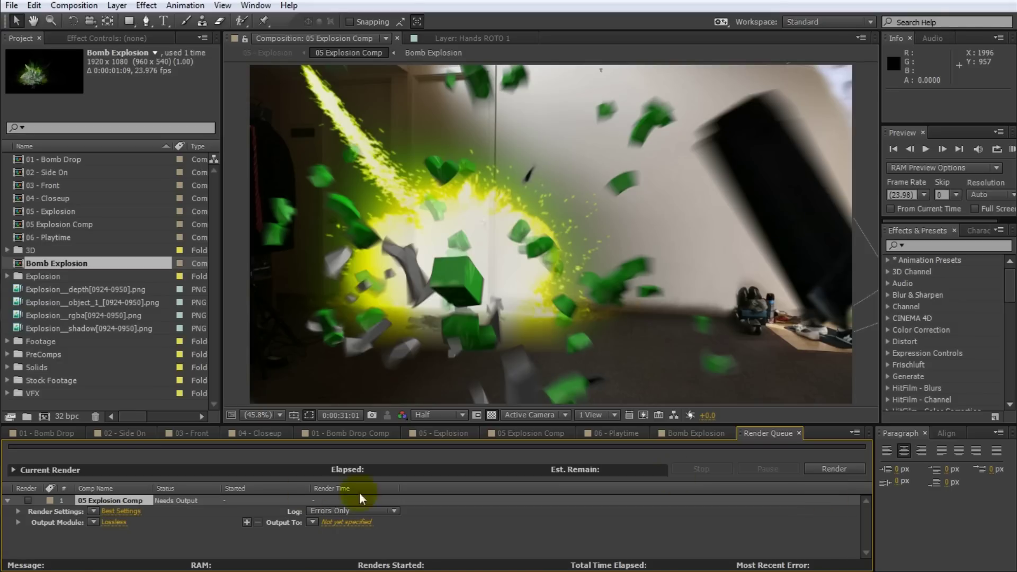
pyautogui.click(94, 511)
pyautogui.click(71, 533)
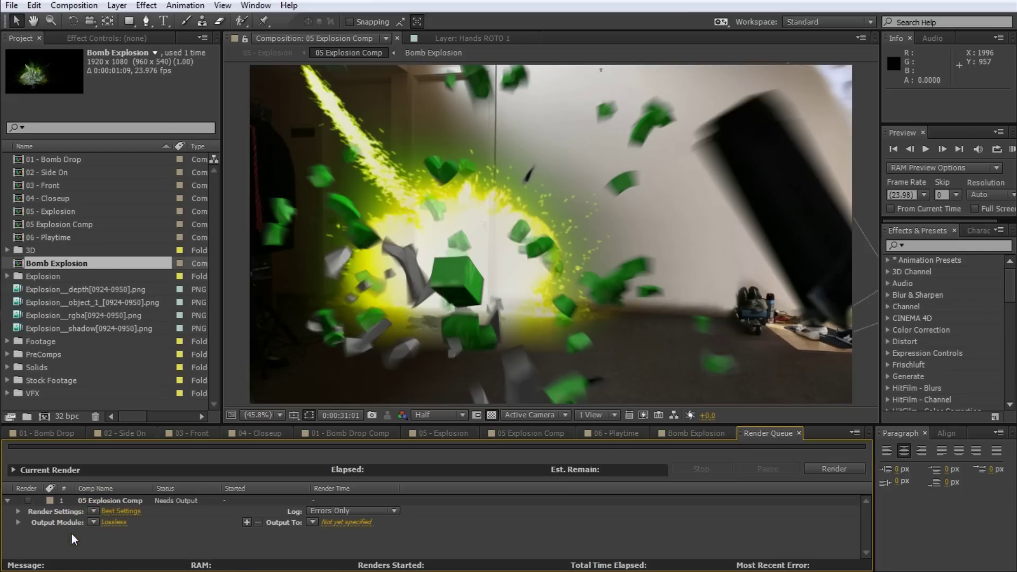
pyautogui.click(94, 522)
pyautogui.click(84, 532)
pyautogui.click(312, 523)
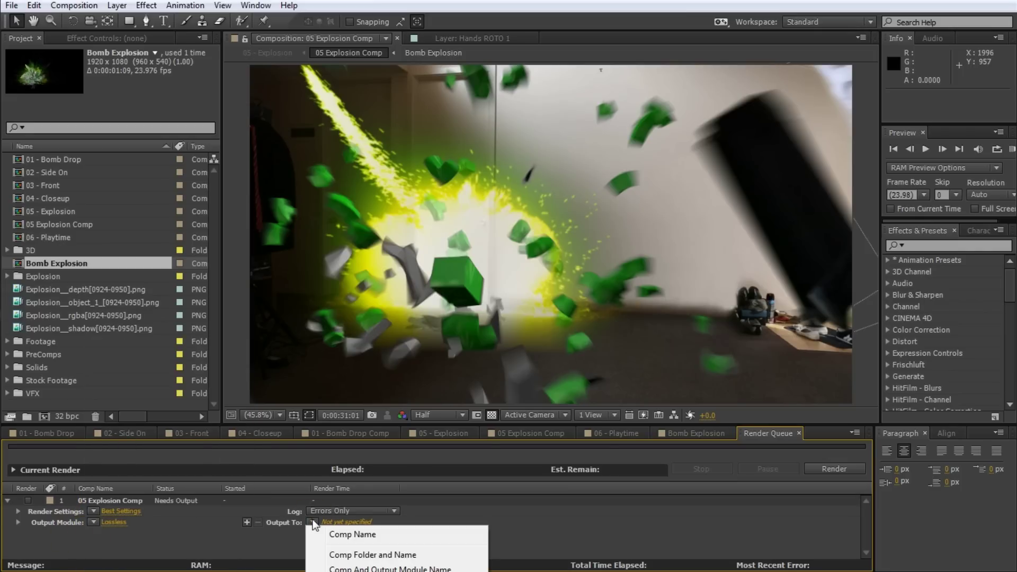
pyautogui.click(241, 535)
pyautogui.click(834, 469)
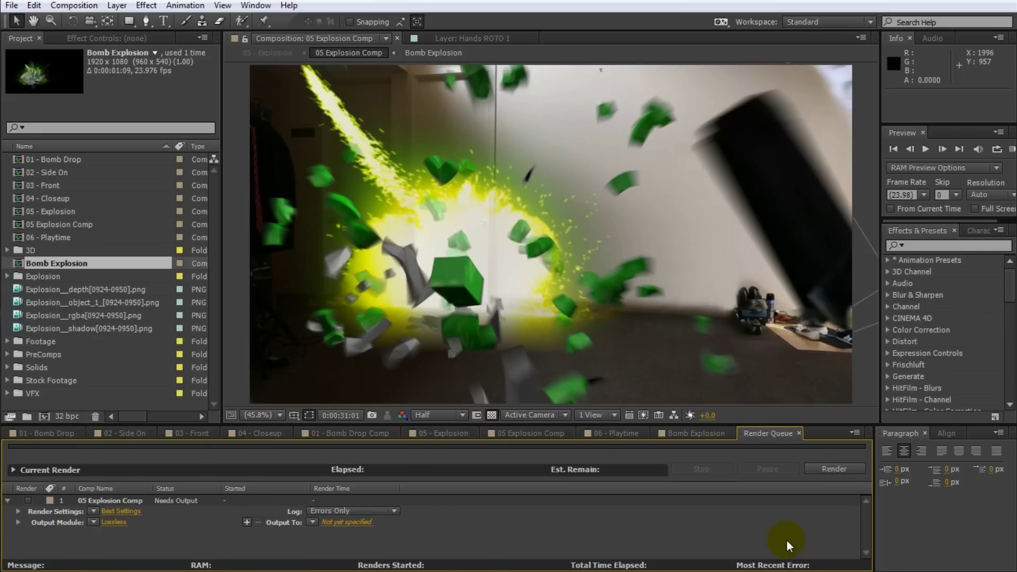
pyautogui.click(500, 440)
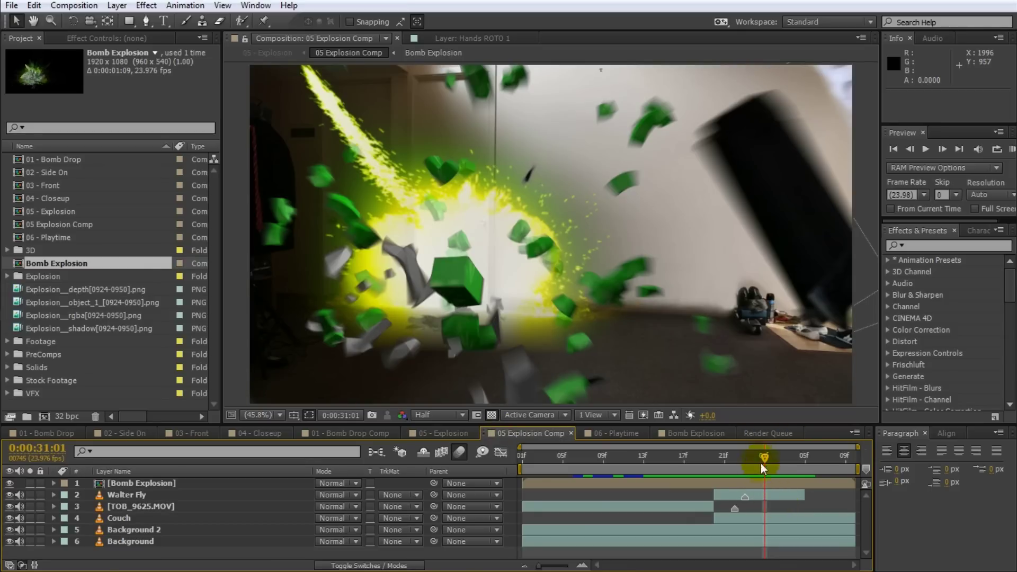
# Scrub near 0:00:30:23 and queue 05 Explosion Comp from the Composition menu.
pyautogui.moveTo(761, 463)
pyautogui.mouseDown()
pyautogui.moveTo(670, 459)
pyautogui.moveTo(744, 472)
pyautogui.mouseUp()
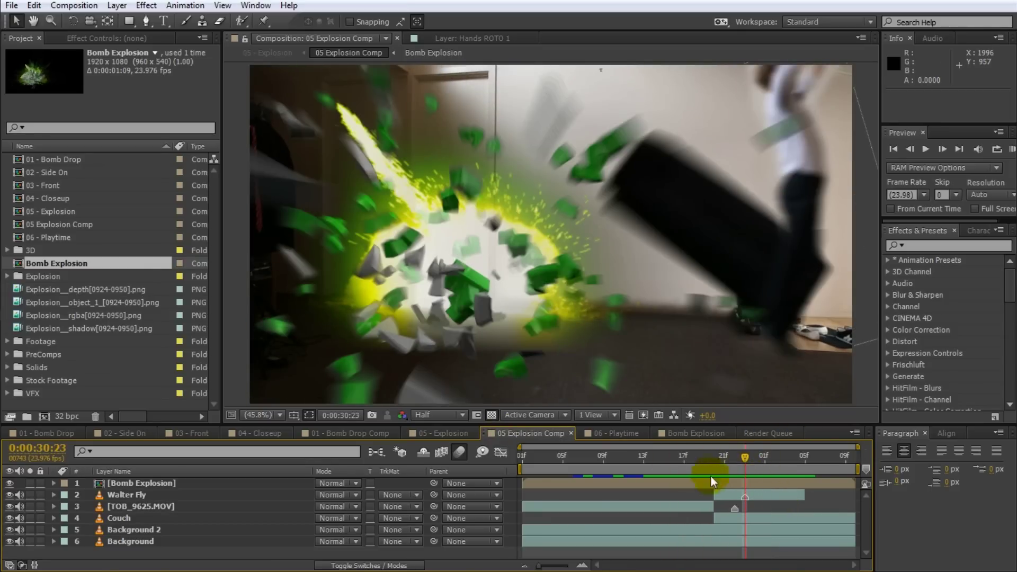
pyautogui.click(74, 5)
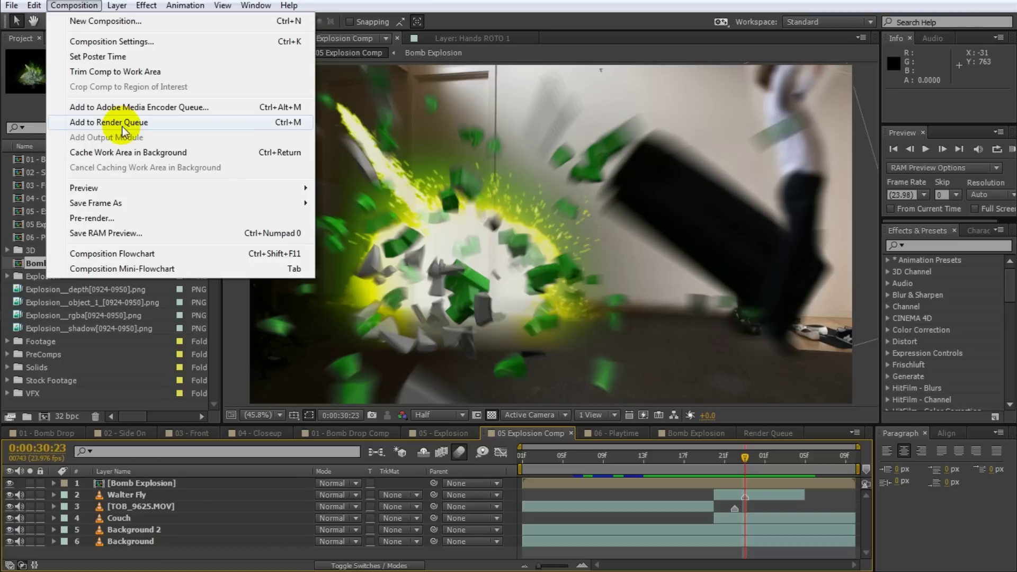
pyautogui.click(159, 123)
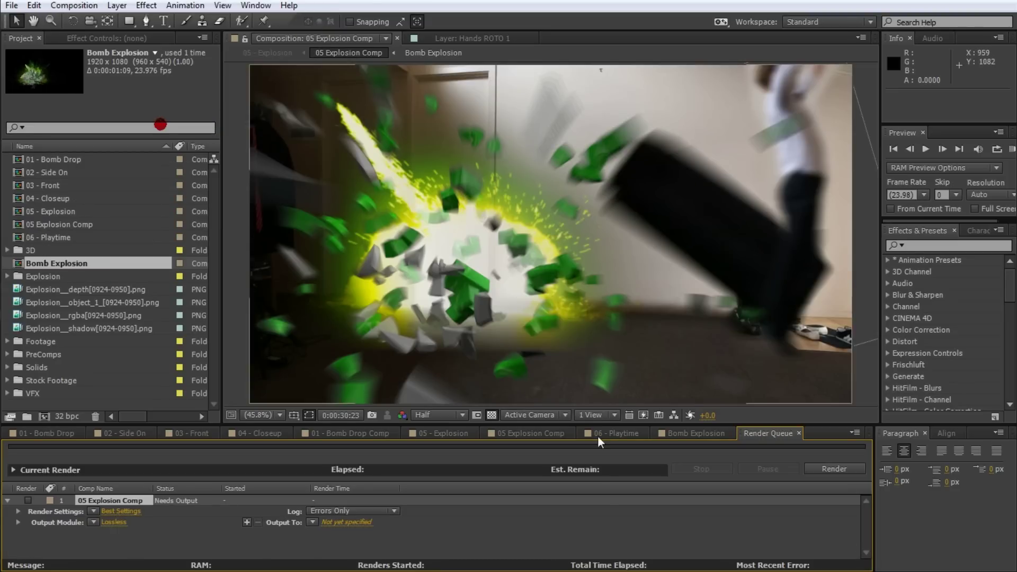